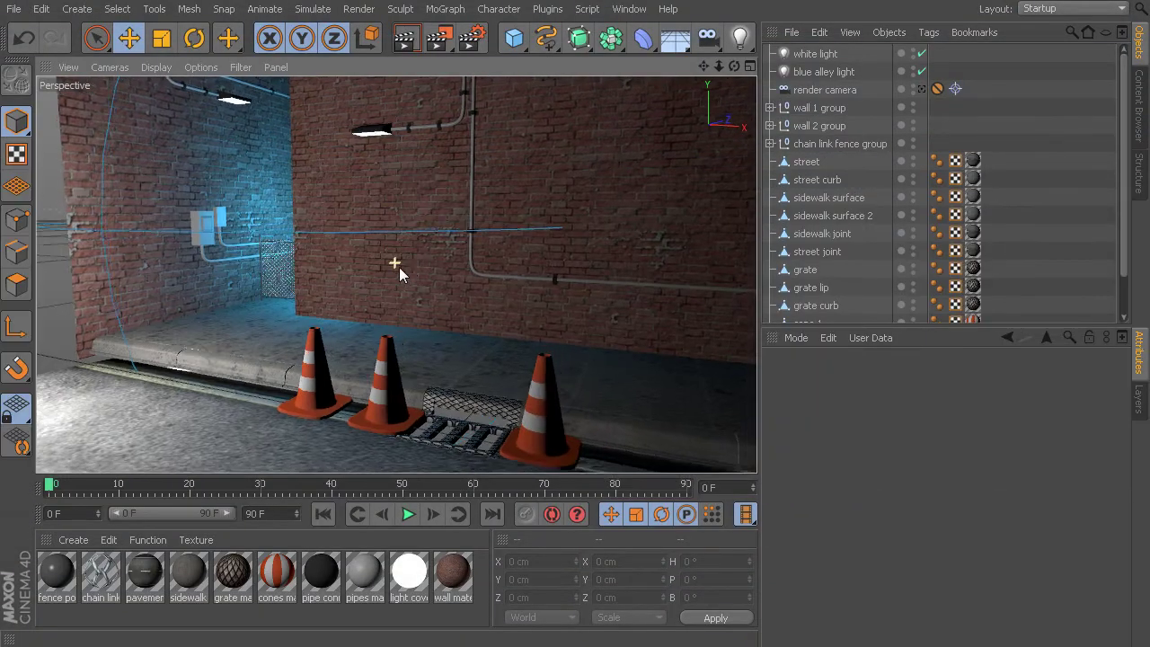
- Orbit the view back to show both brick walls, the traffic cones, the floor and the lights
left_click_drag(399, 267, 408, 301, "alt")
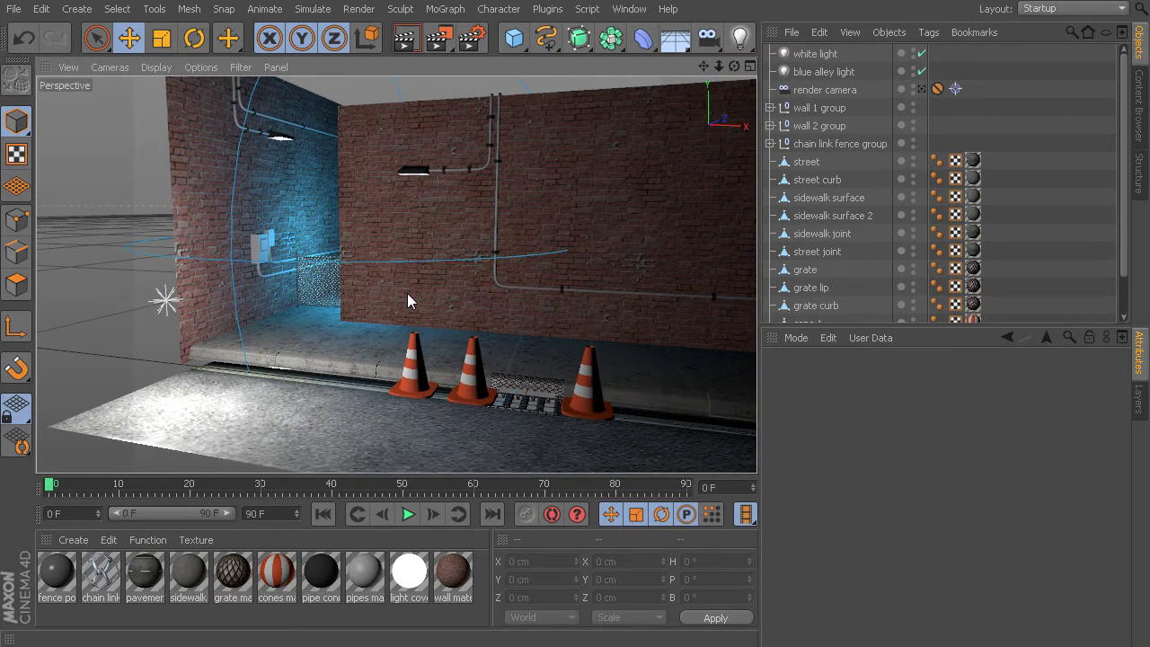
- Select and frame the chain-link fence, orbiting to view it head-on and undoing a test move
left_click(325, 290)
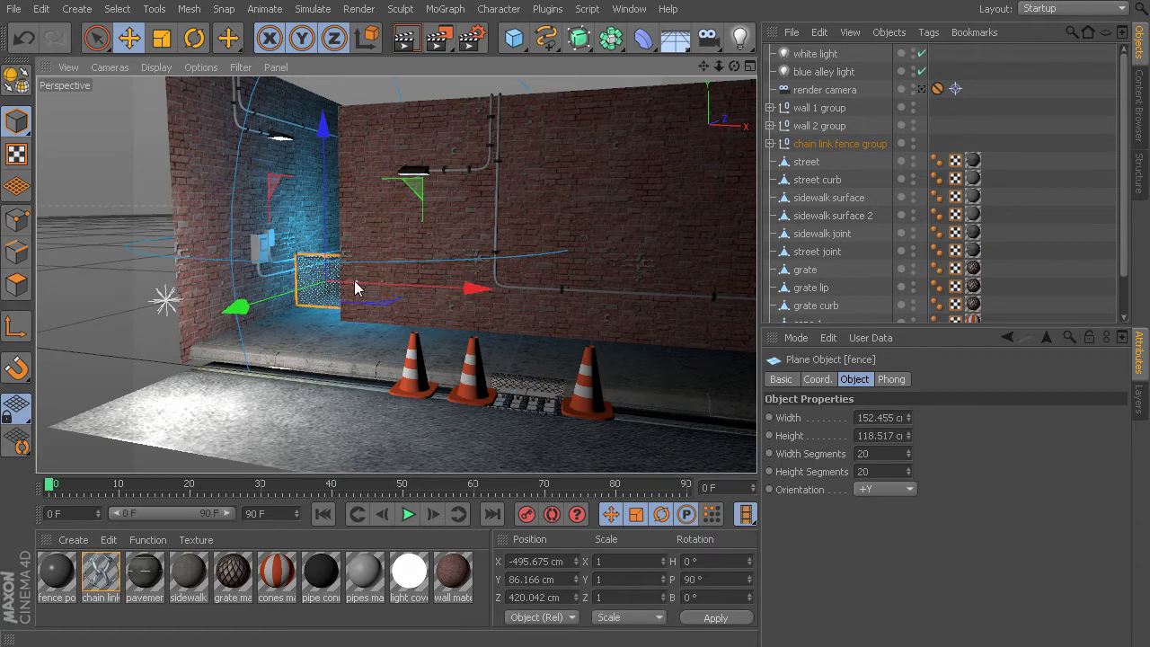
key("o")
left_click_drag(363, 299, 462, 380, "alt")
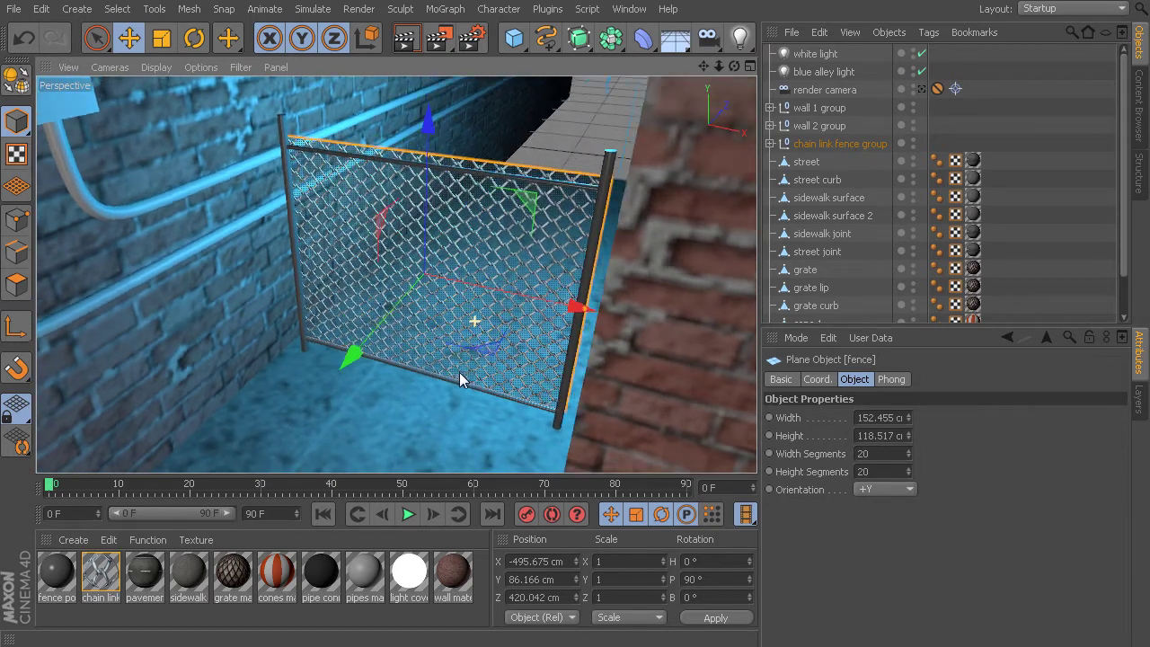
left_click_drag(352, 354, 449, 214)
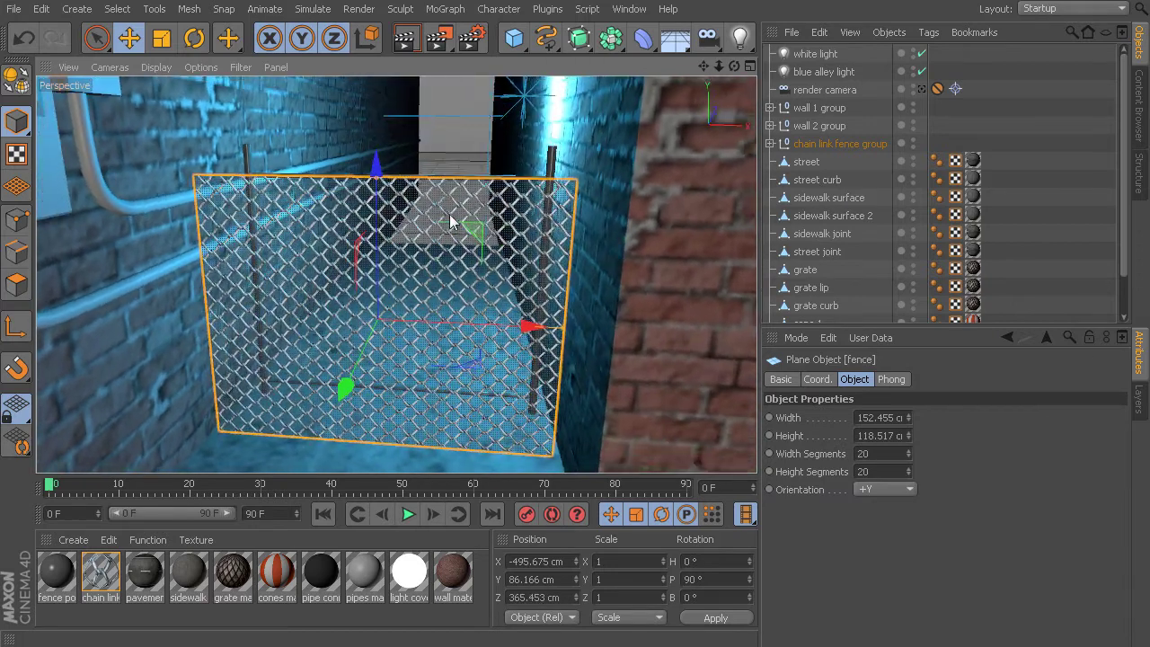
left_click_drag(441, 126, 416, 300, "alt")
key("ctrl+z")
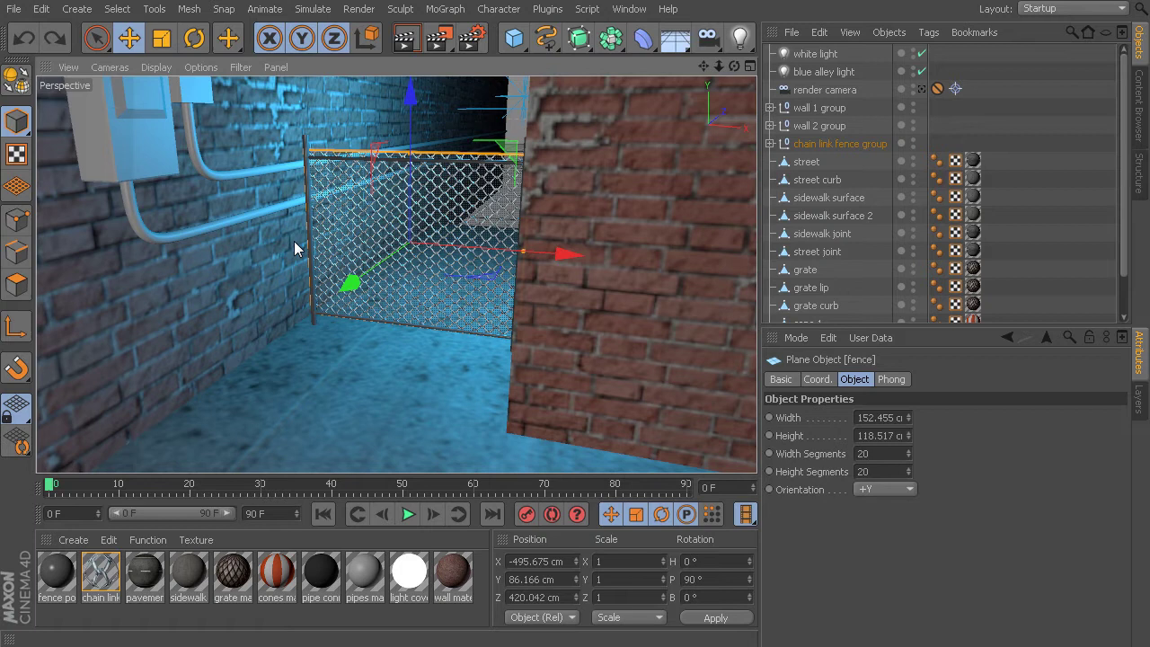
- Add an interactive render region over the fence, adjust its quality, and select the blue alley light
key("alt+r")
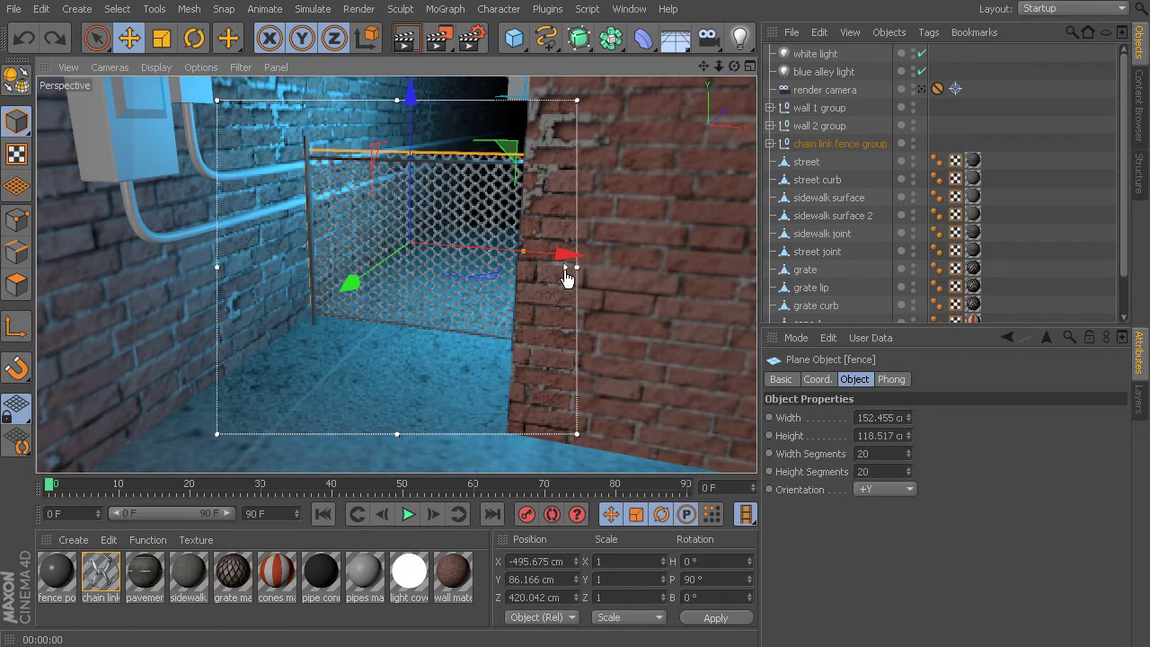
left_click_drag(566, 278, 571, 133)
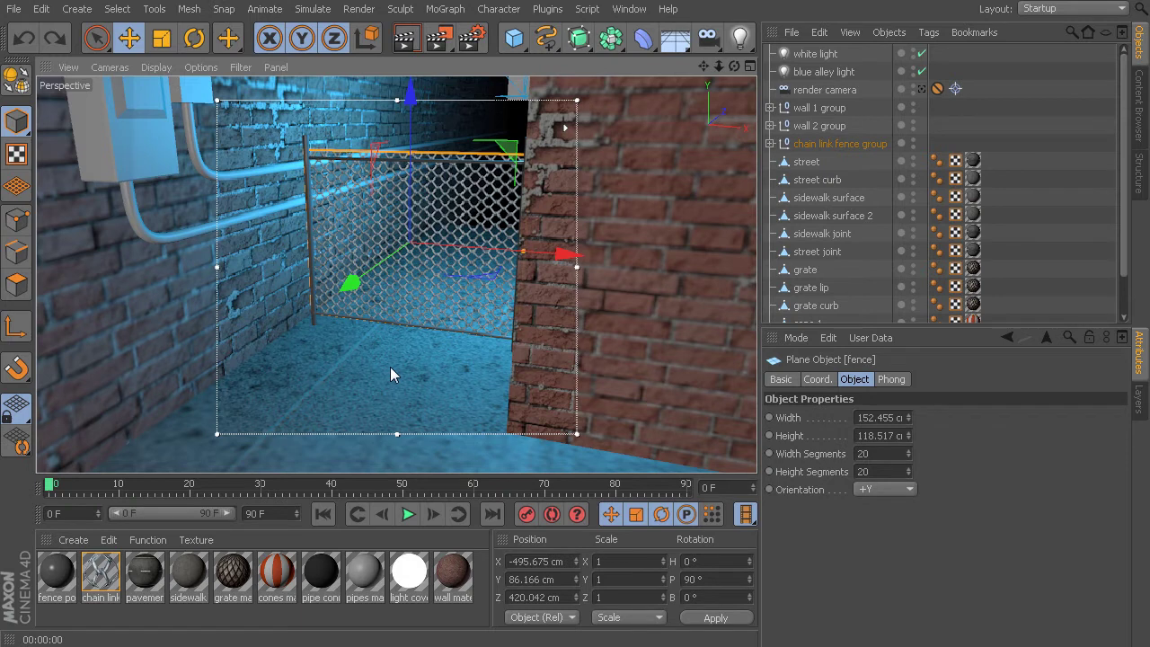
left_click(833, 75)
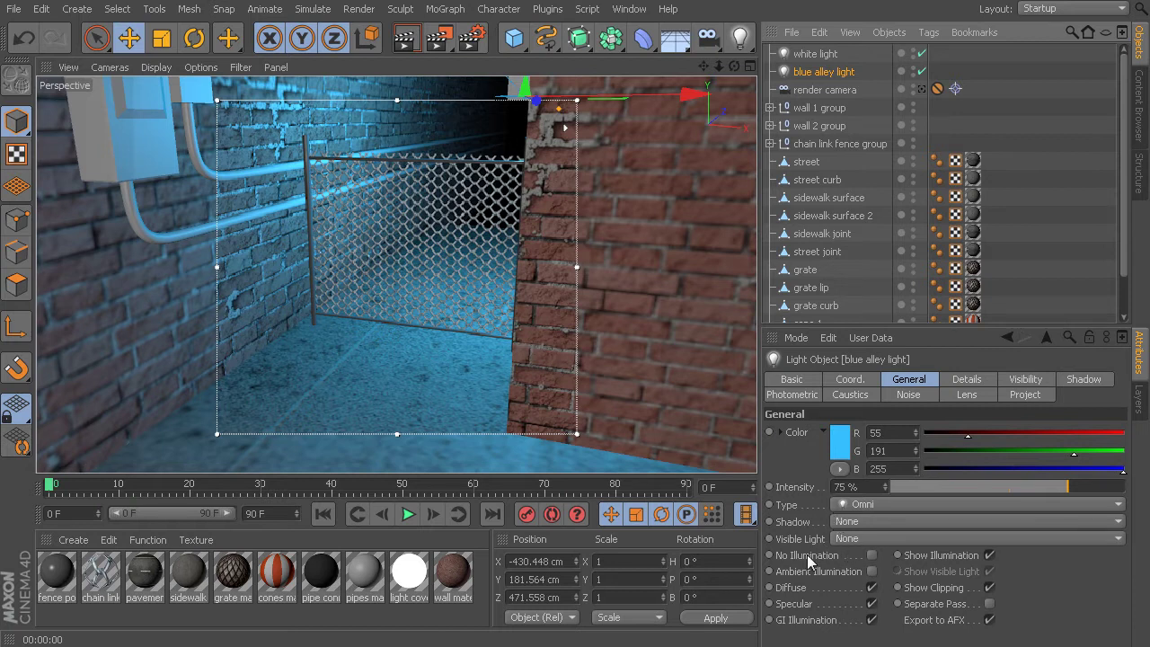
- Set the blue alley light's shadow type to Shadow Maps (Soft)
left_click(883, 523)
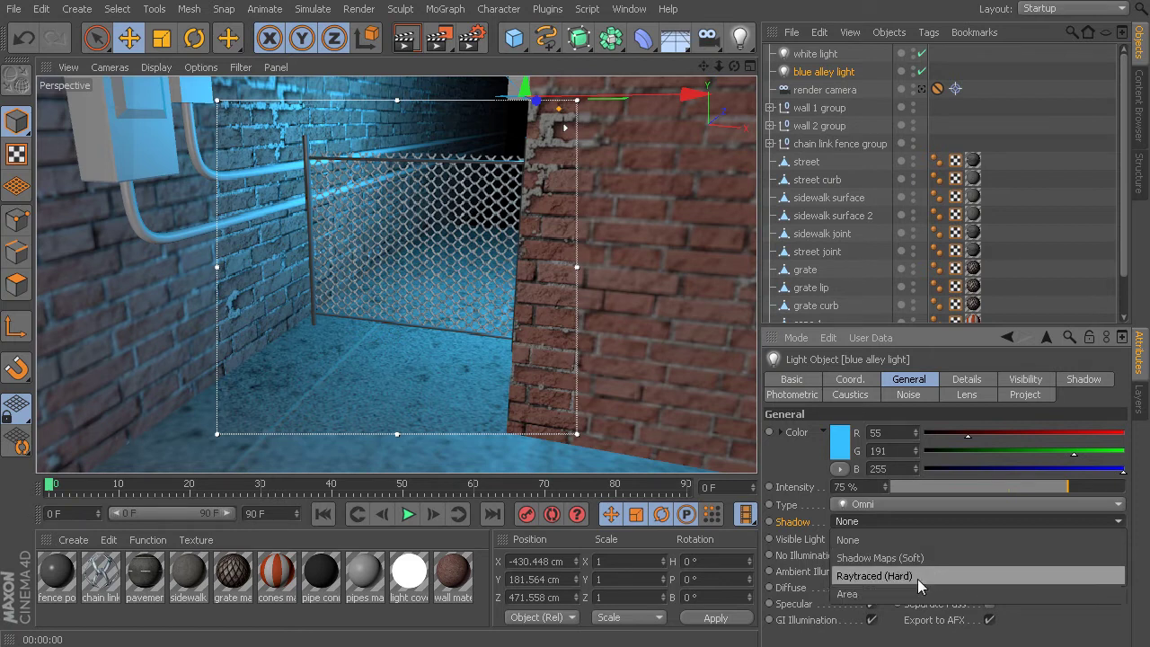
left_click(805, 532)
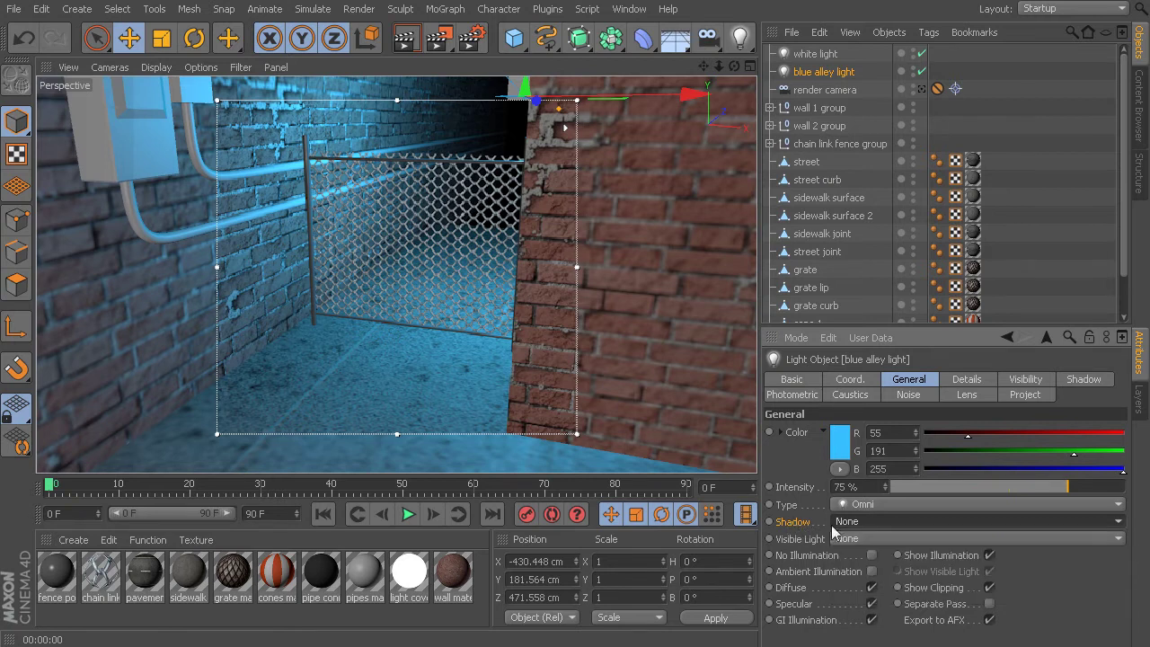
left_click(1077, 381)
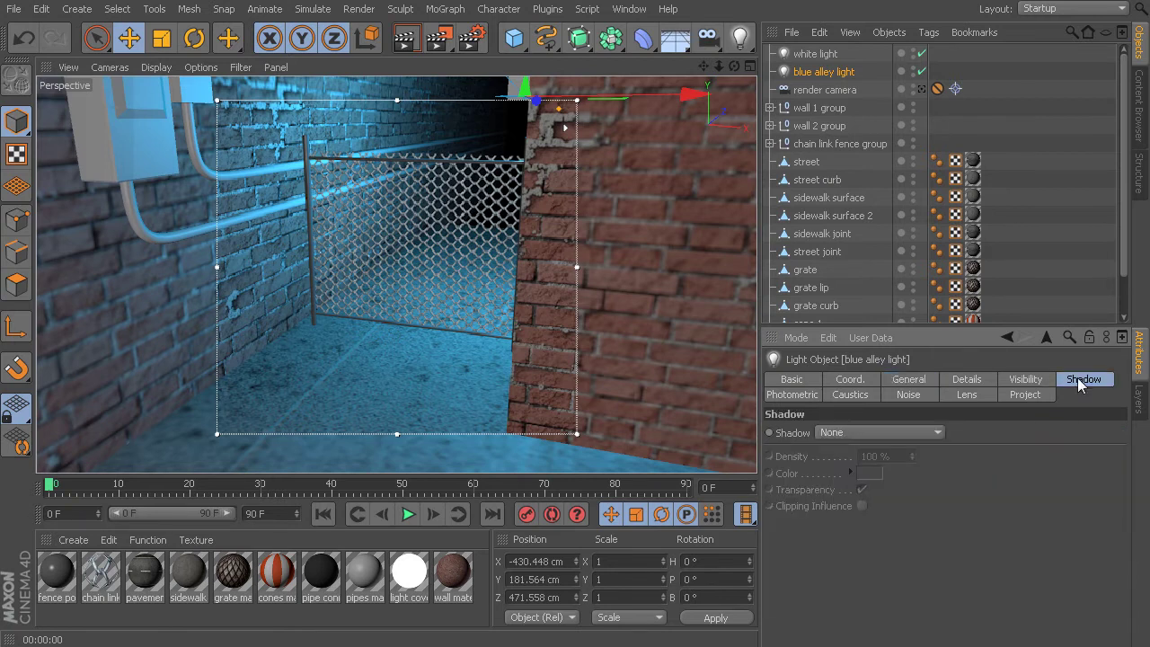
left_click(905, 433)
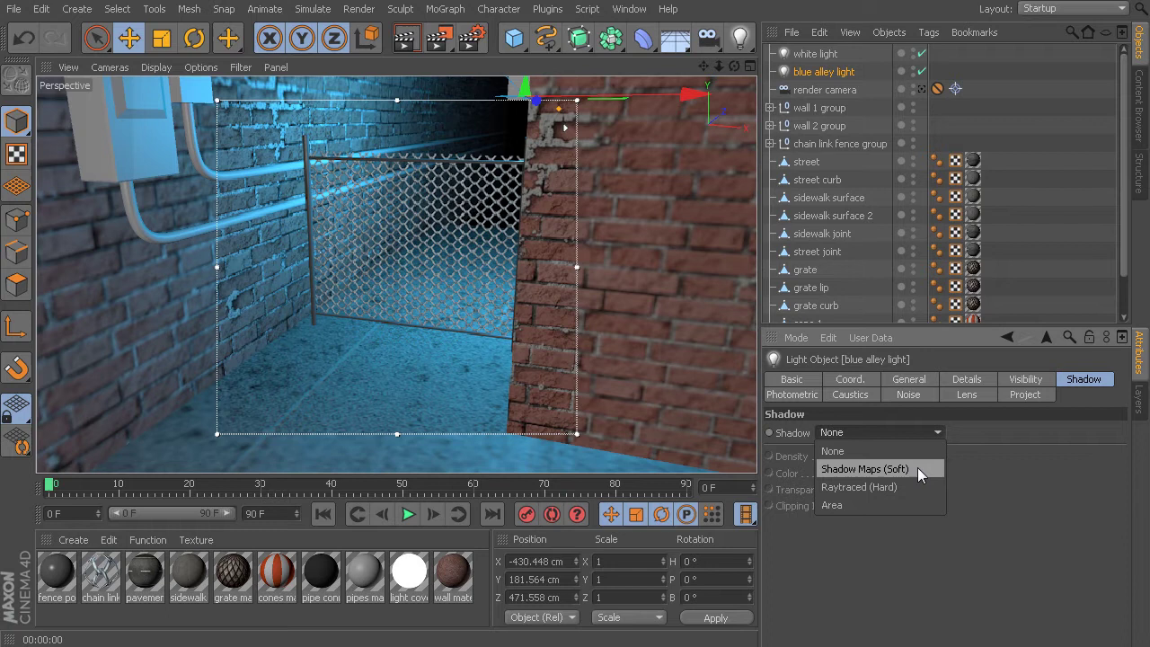
left_click(917, 468)
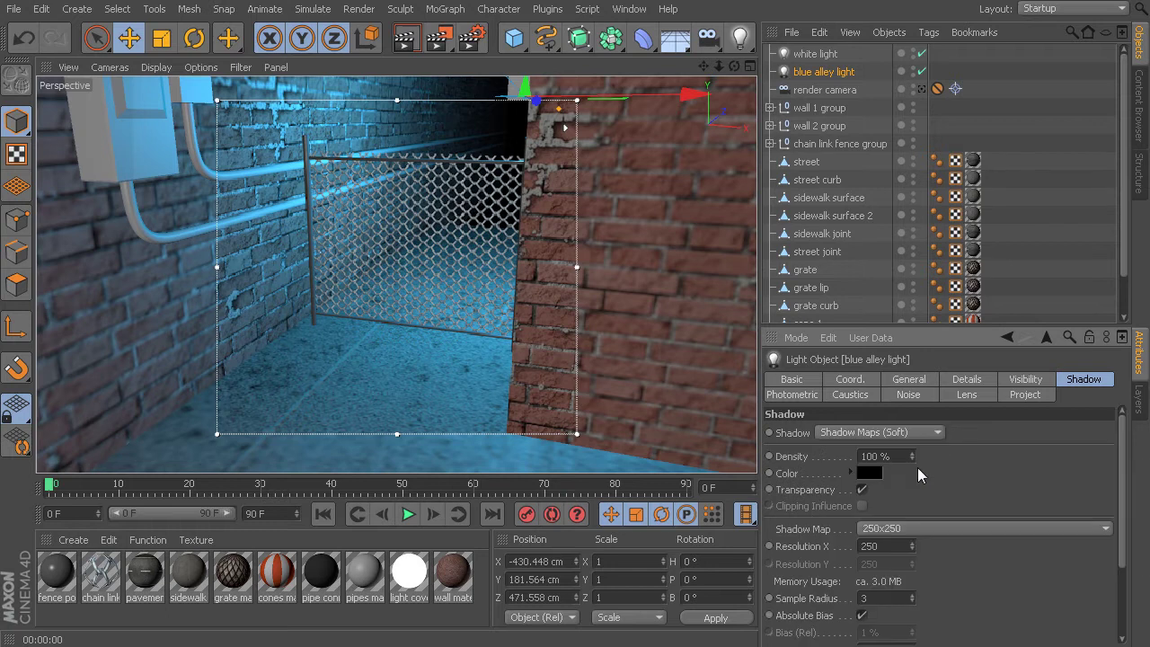
left_click(911, 385)
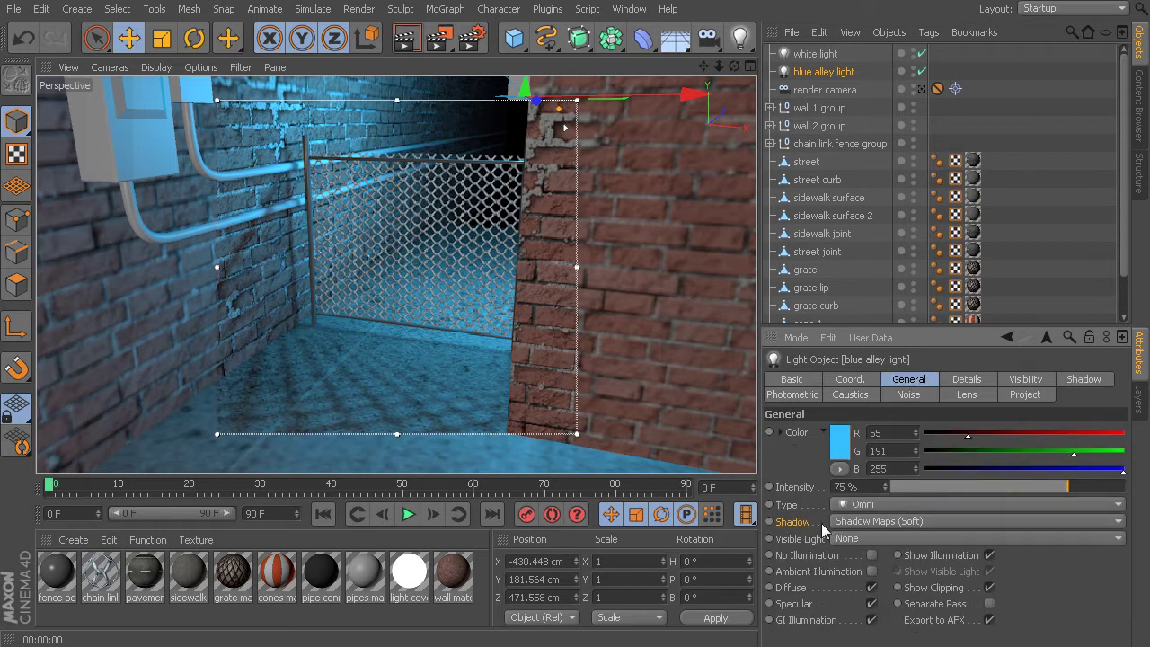
- Review the soft shadow settings: a 250x250 Shadow Map and Sample Radius 3
left_click(1083, 381)
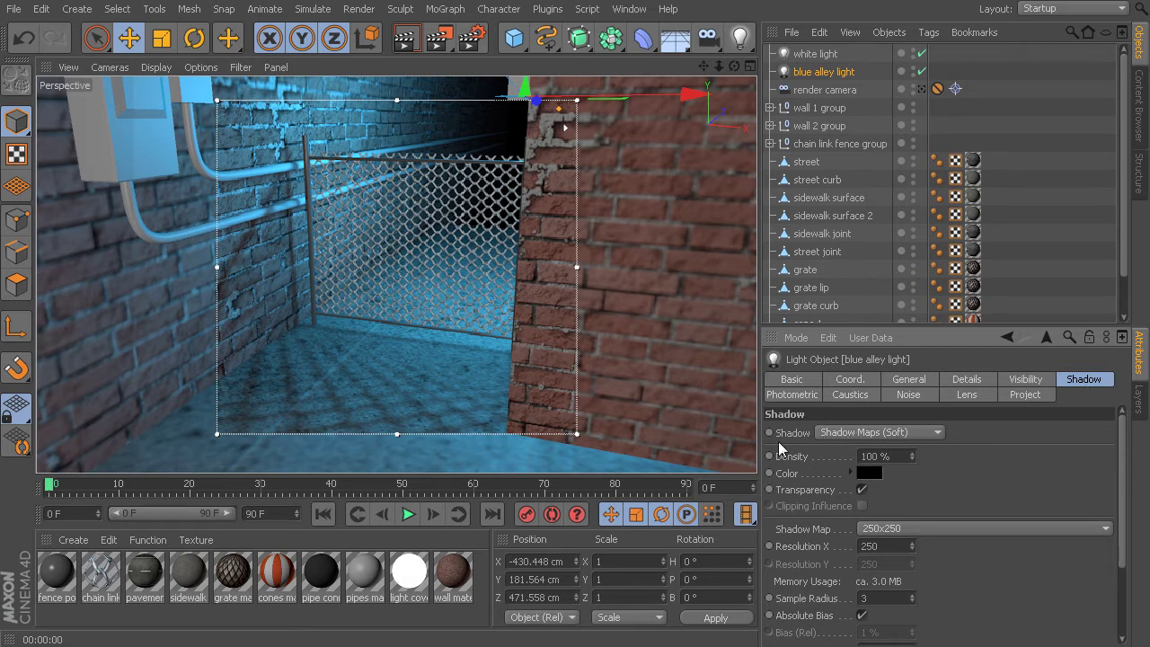
left_click(894, 437)
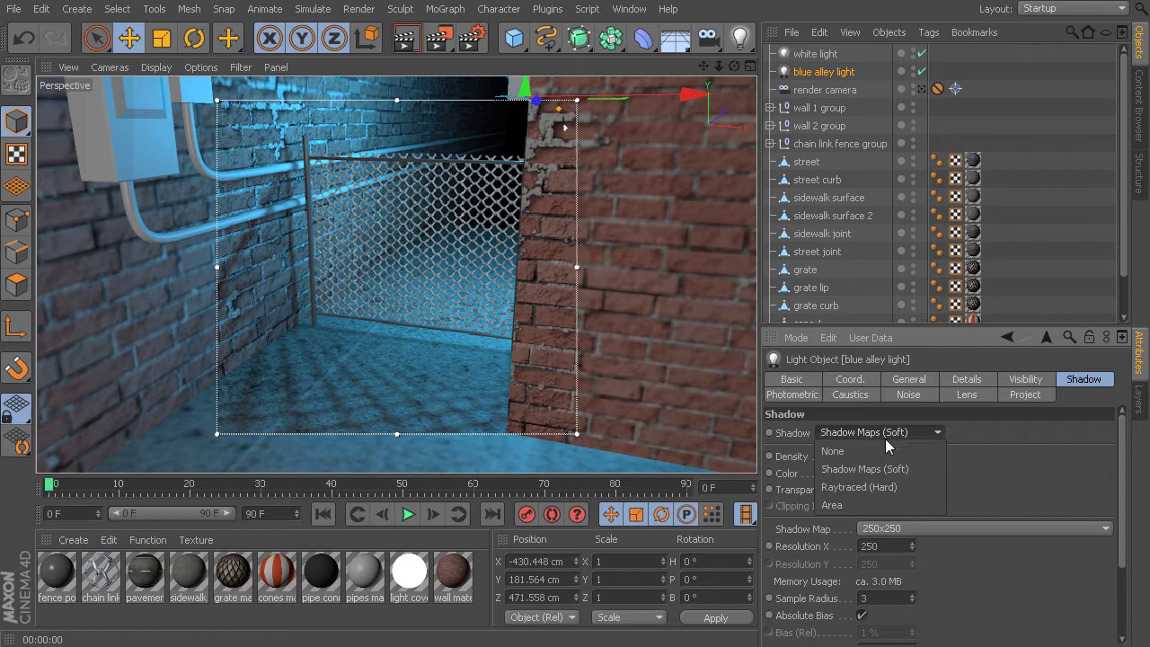
left_click(848, 473)
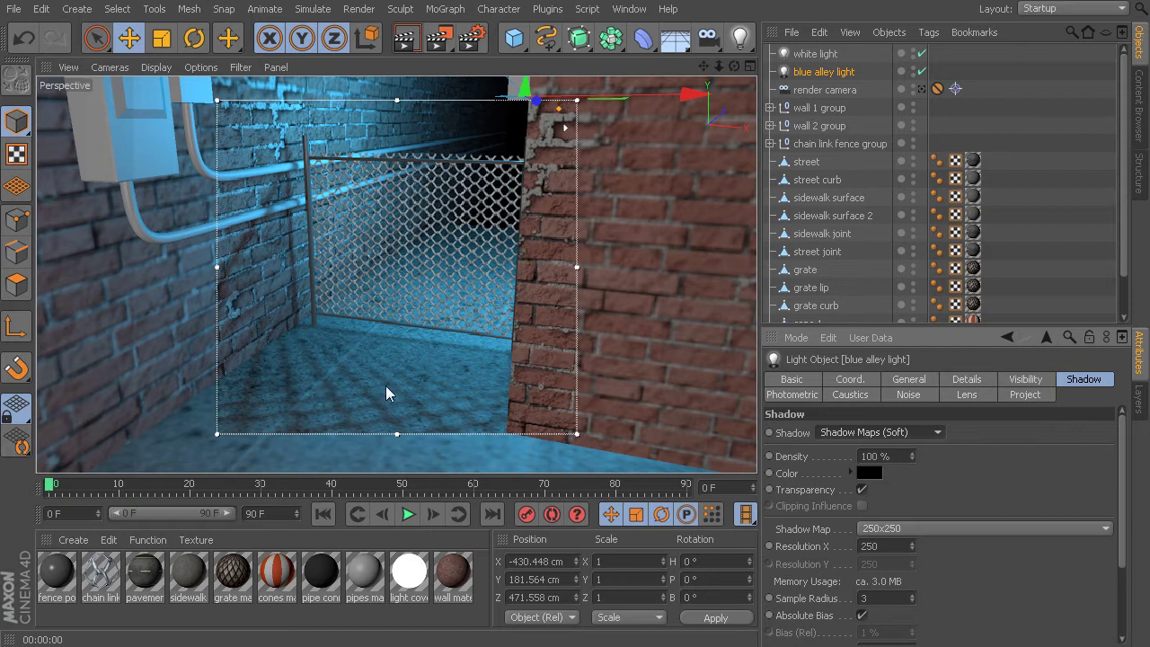
scroll(1027, 485, "down", 1)
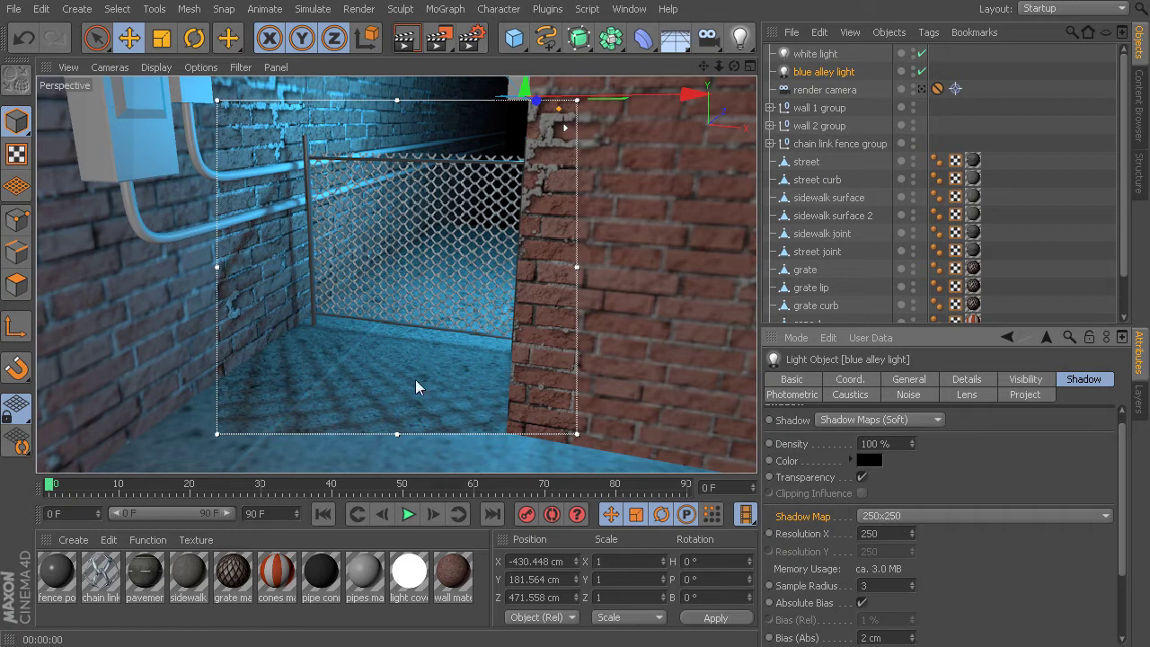
left_click_drag(990, 563, 993, 543)
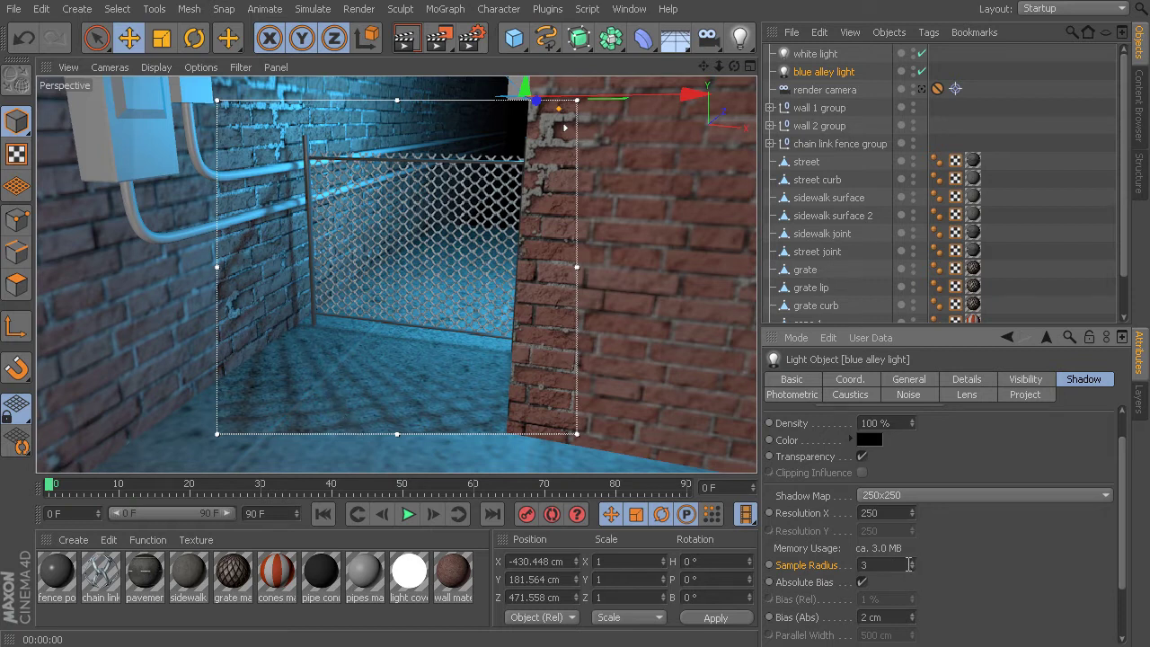
- Try Sample Radius values from 1 up to 5, settle on 2, and extend the render region lower
left_click(909, 566)
type("1")
key("Return")
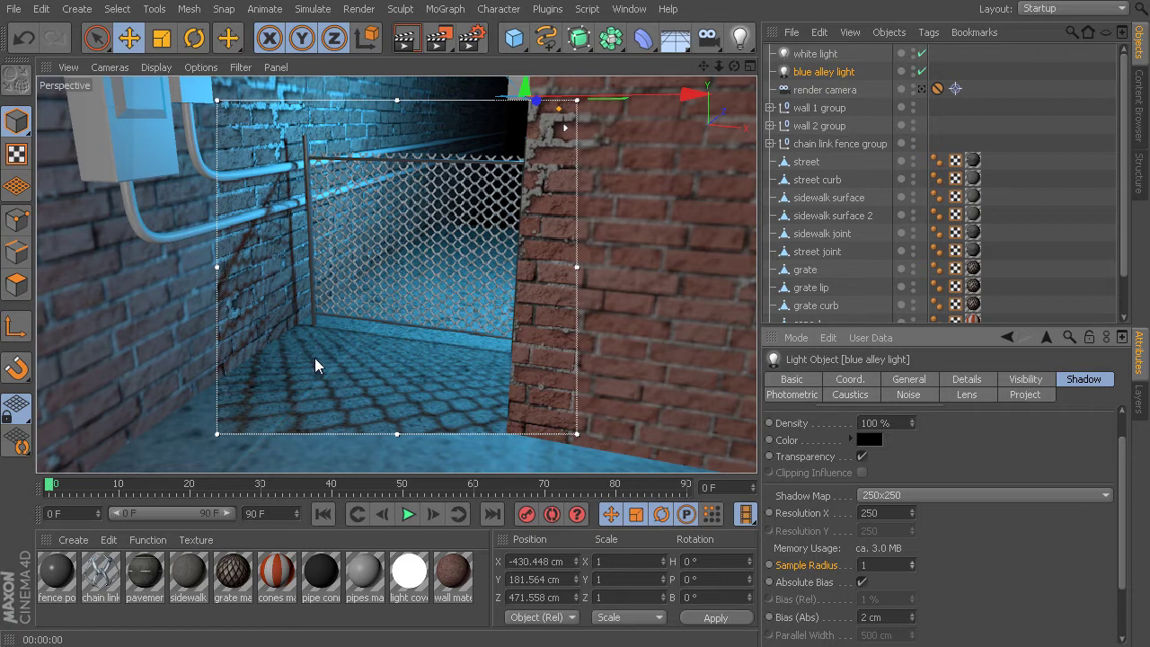
left_click(910, 562)
left_click(911, 562)
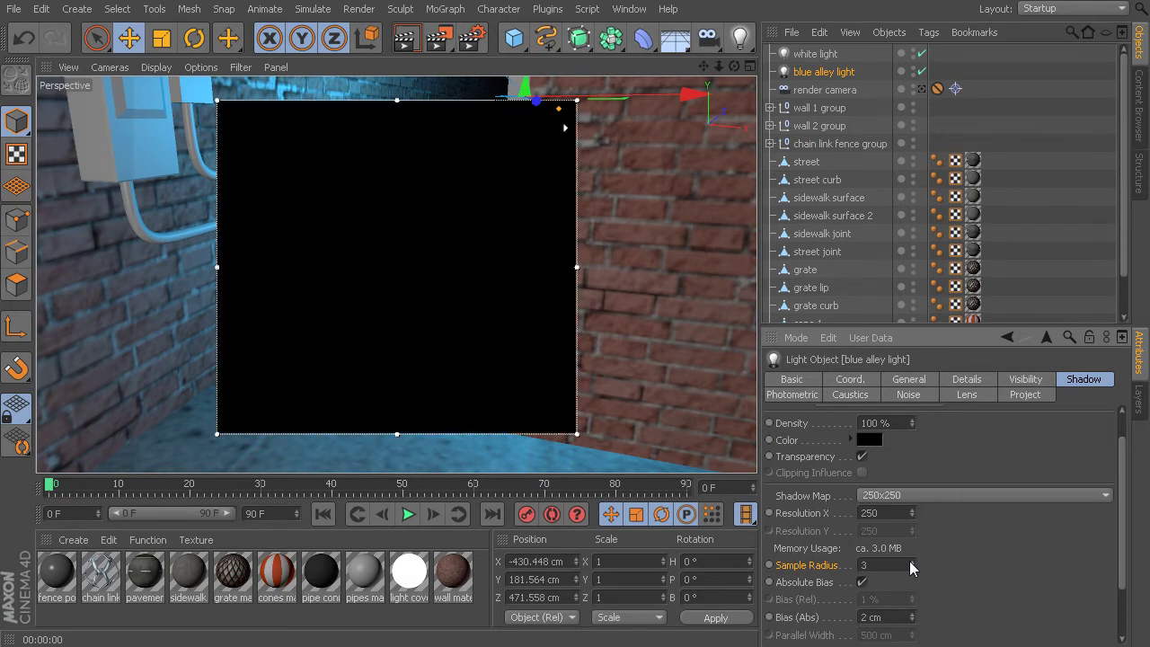
left_click(910, 562)
left_click(910, 562)
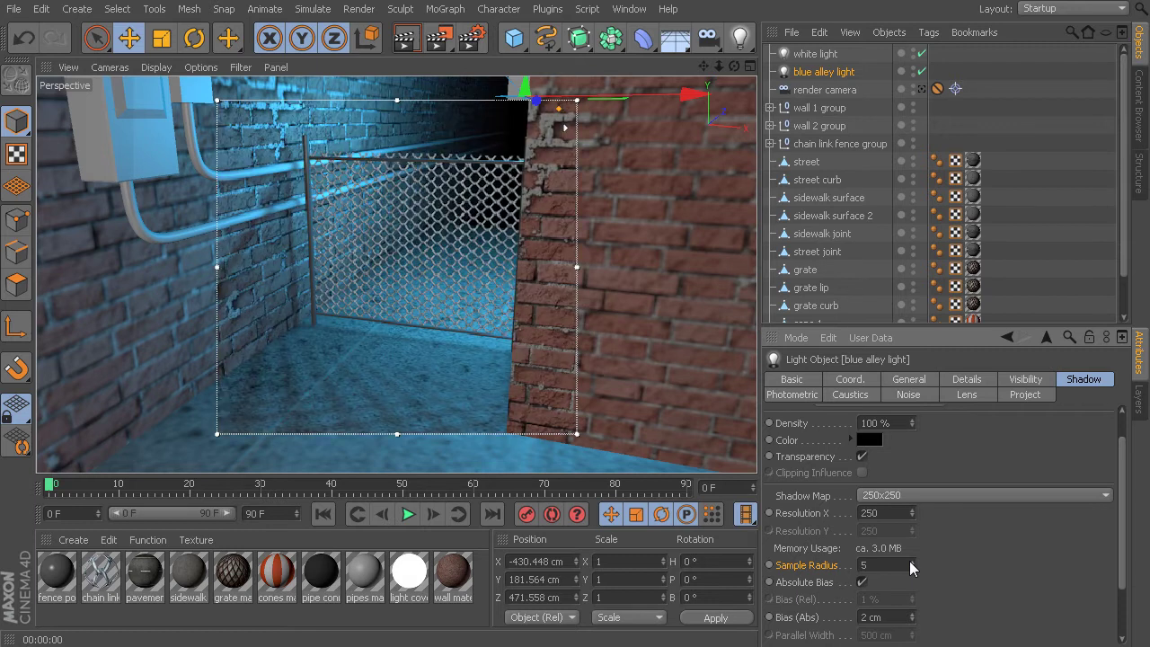
left_click_drag(911, 564, 912, 578)
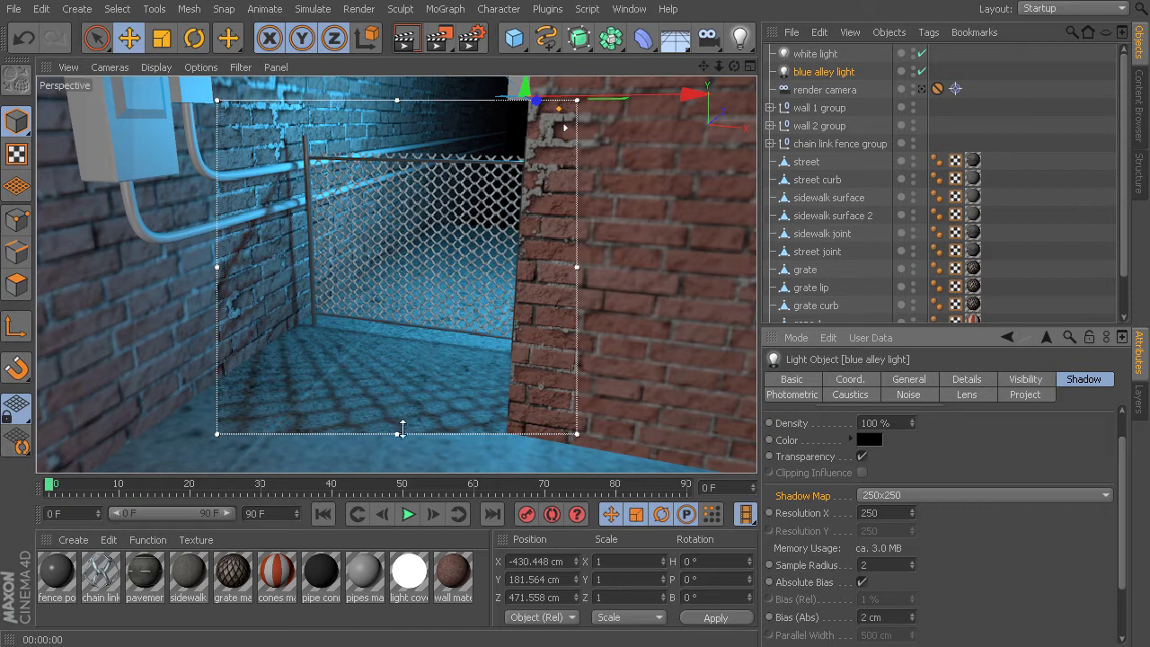
left_click_drag(402, 428, 402, 452)
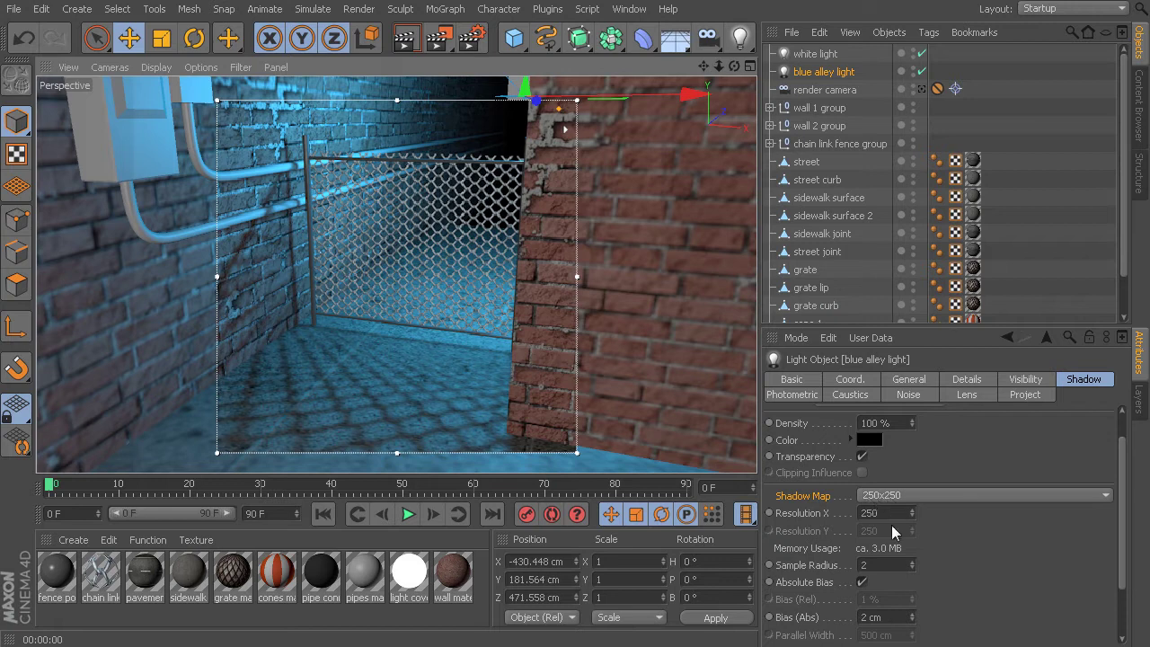
- Set the shadow map to 1000x1000 and Sample Radius to 3, then raise it to 4
double_click(888, 566)
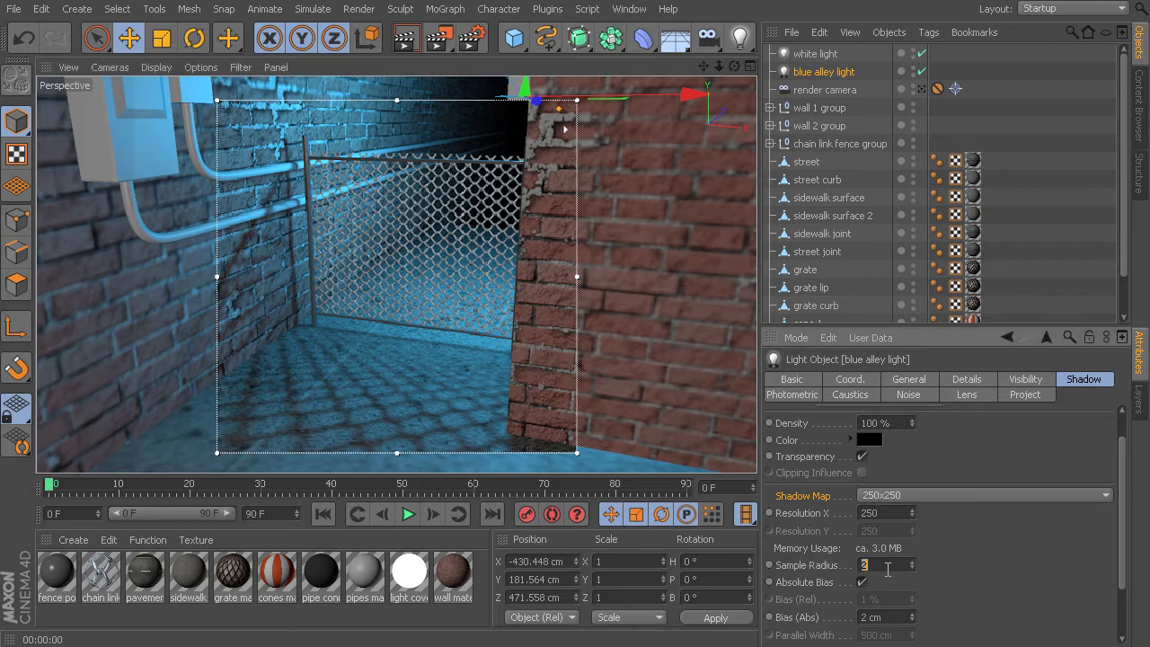
left_click(908, 495)
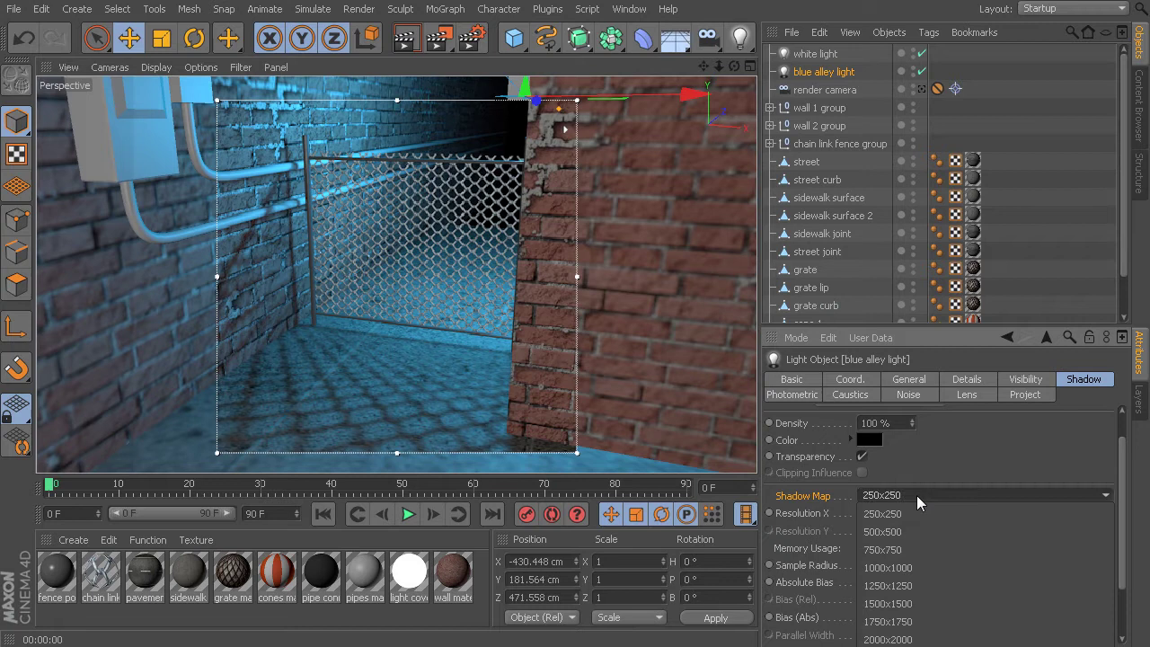
left_click(909, 568)
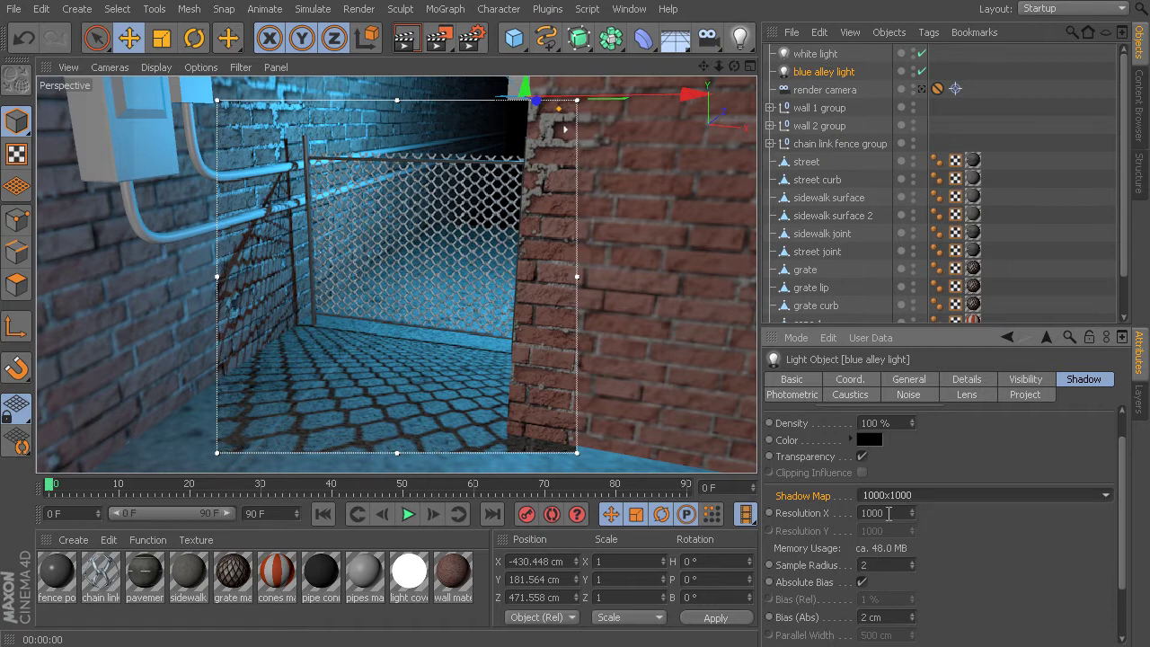
double_click(886, 563)
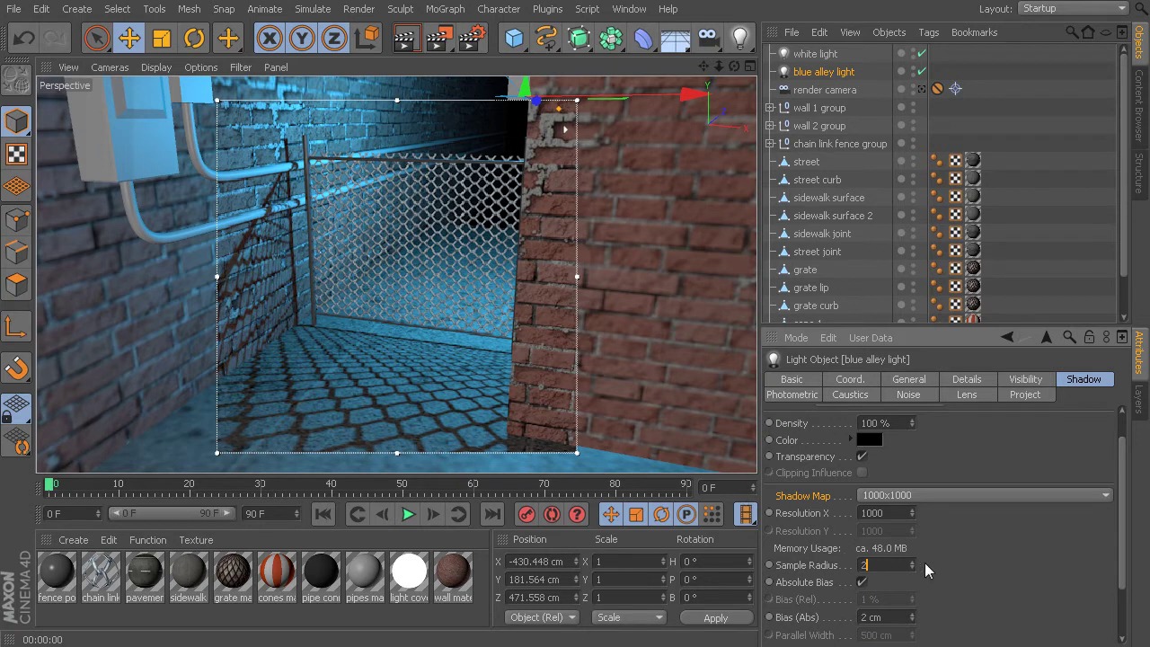
type("3")
key("Return")
left_click(911, 563)
- Try 750x750 and 500x500 shadow maps, lower Sample Radius to 3, and restore 1000x1000
left_click(944, 502)
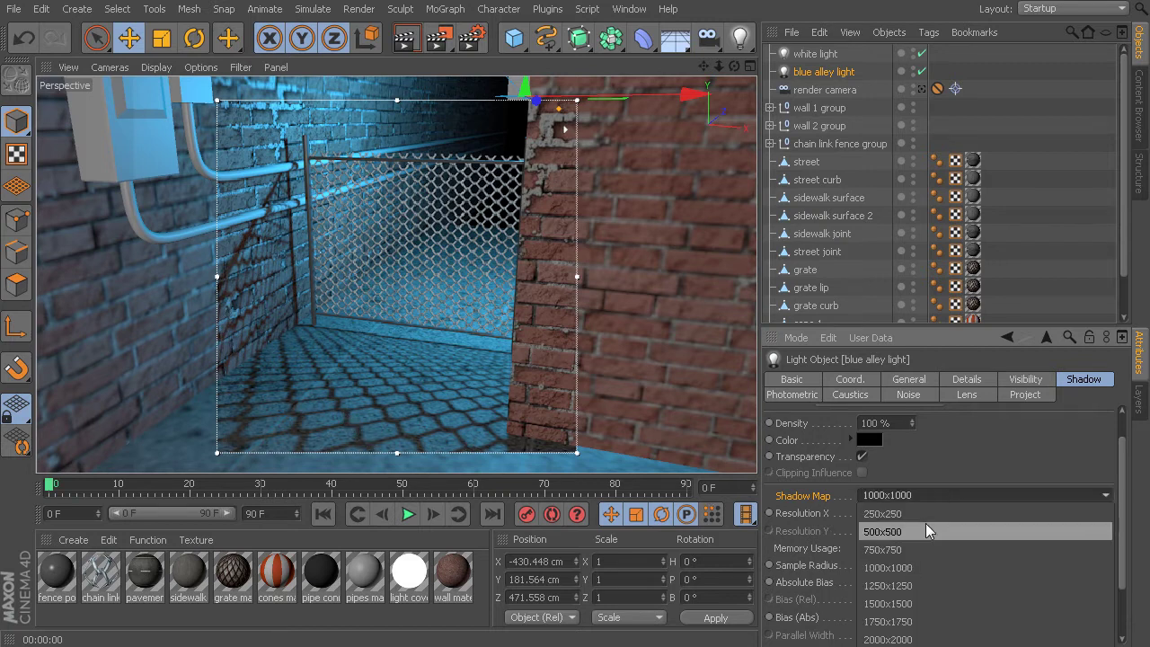
left_click(912, 550)
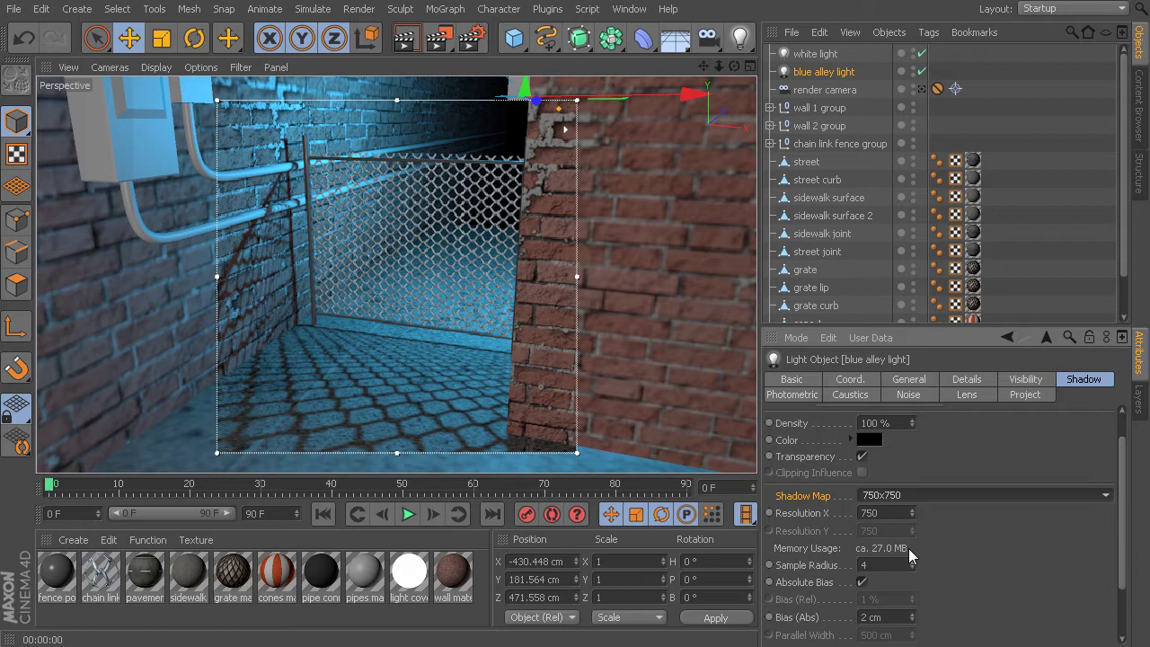
left_click(911, 500)
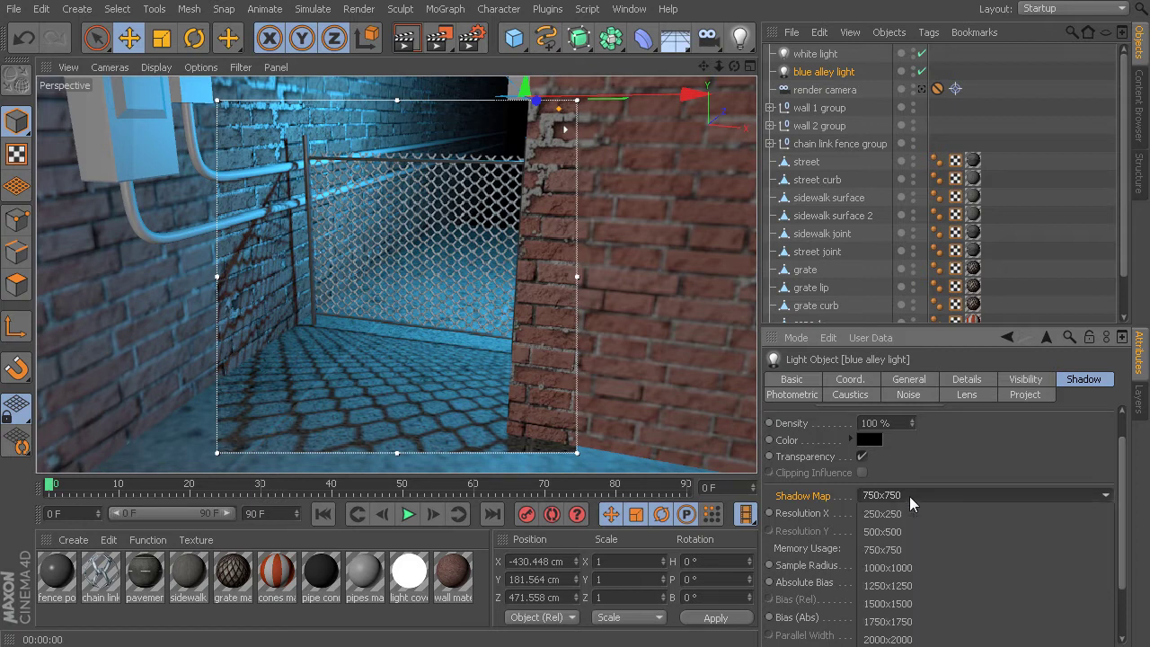
left_click(897, 532)
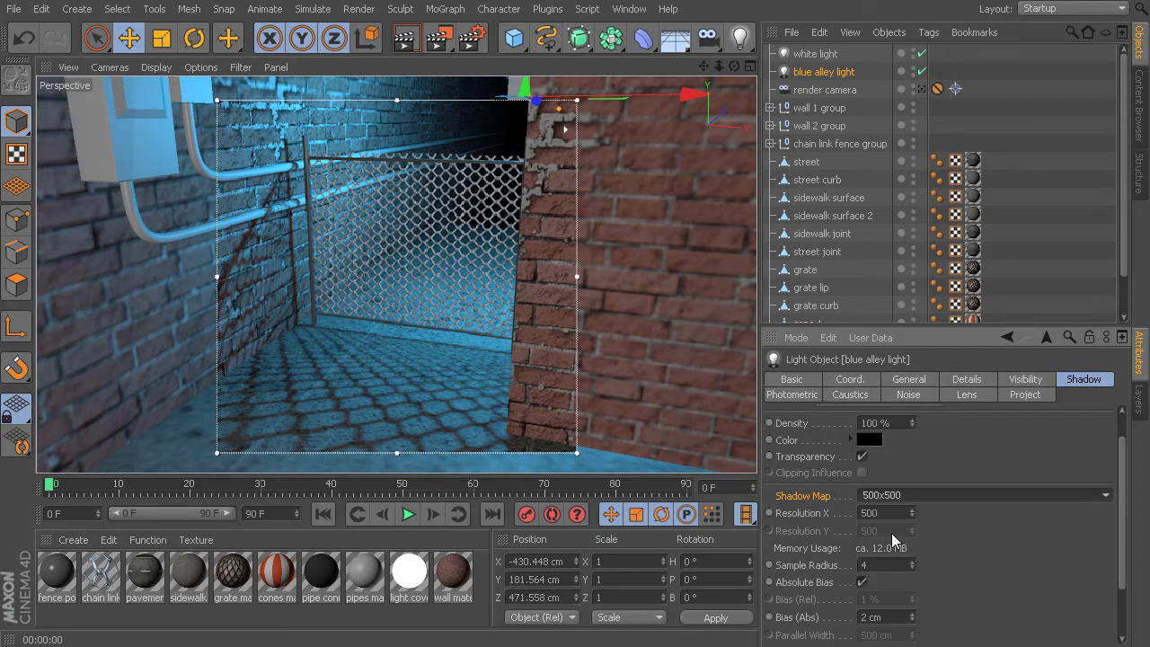
left_click(912, 568)
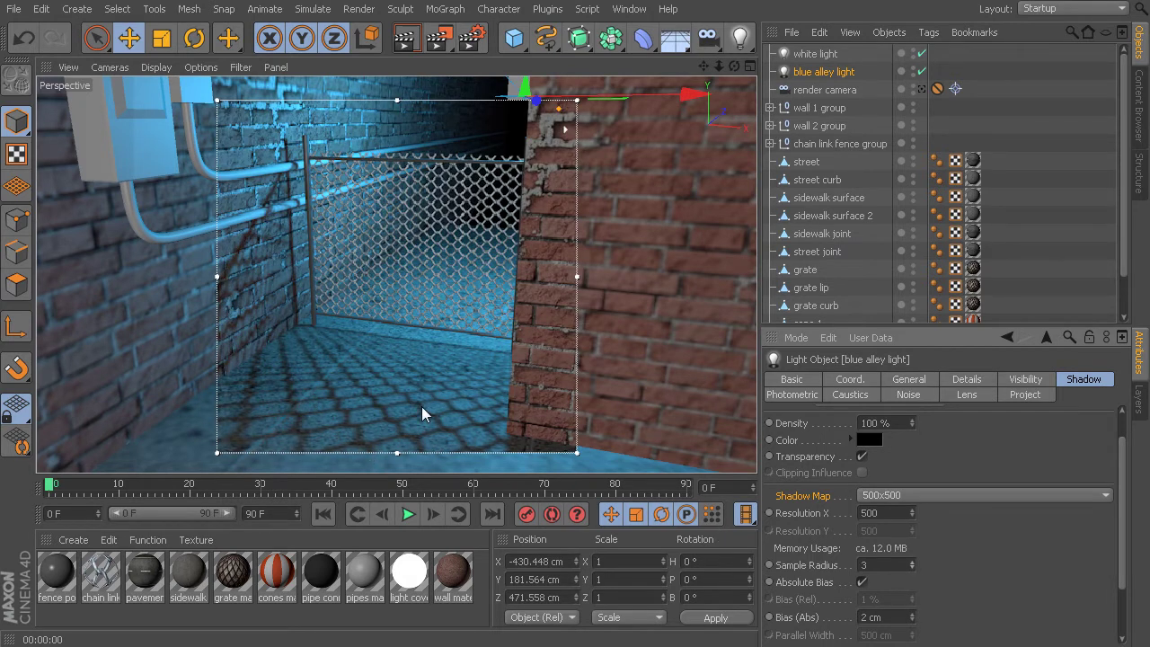
left_click(913, 499)
left_click(897, 567)
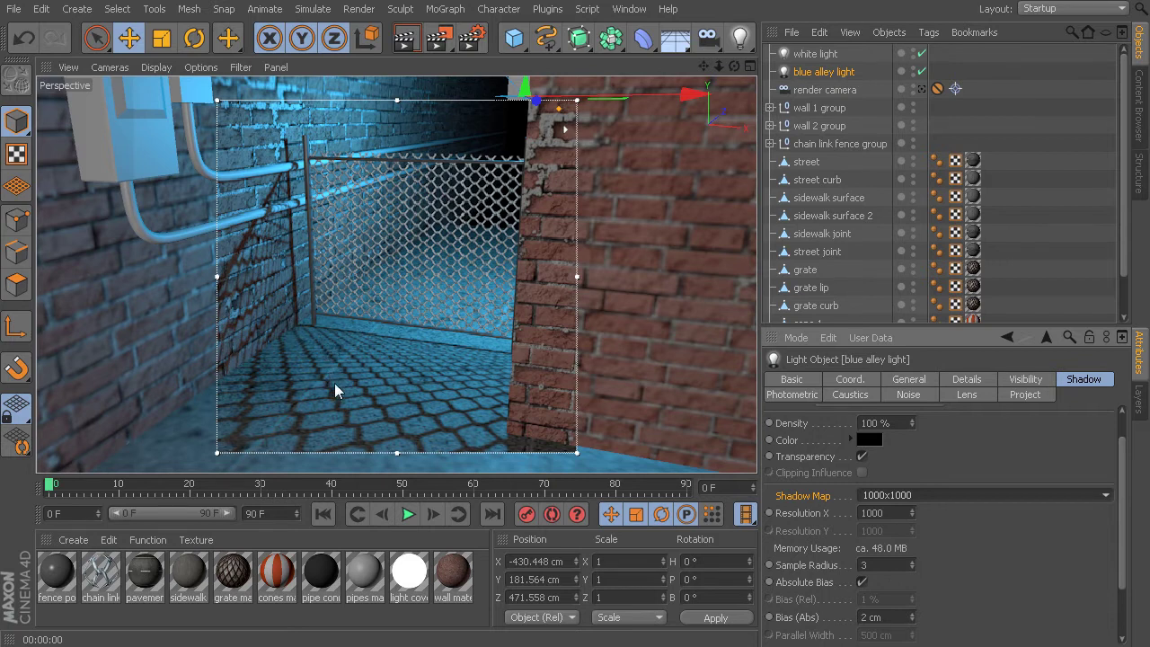
scroll(1001, 454, "up", 1)
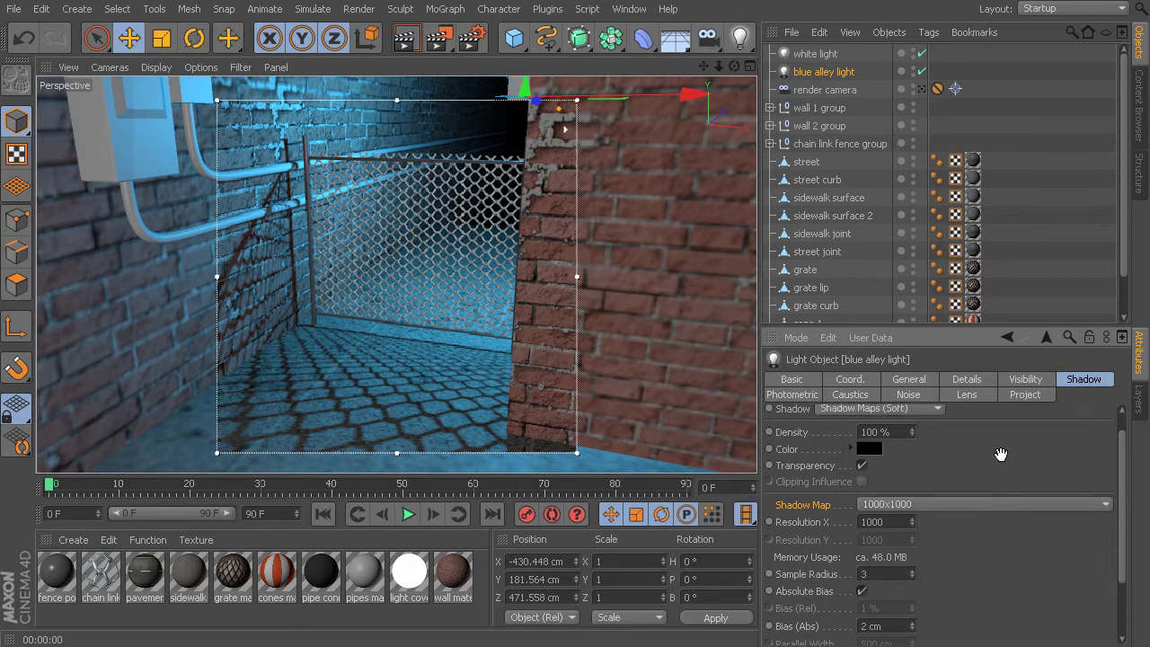
scroll(1001, 454, "down", 1)
scroll(1001, 454, "up", 2)
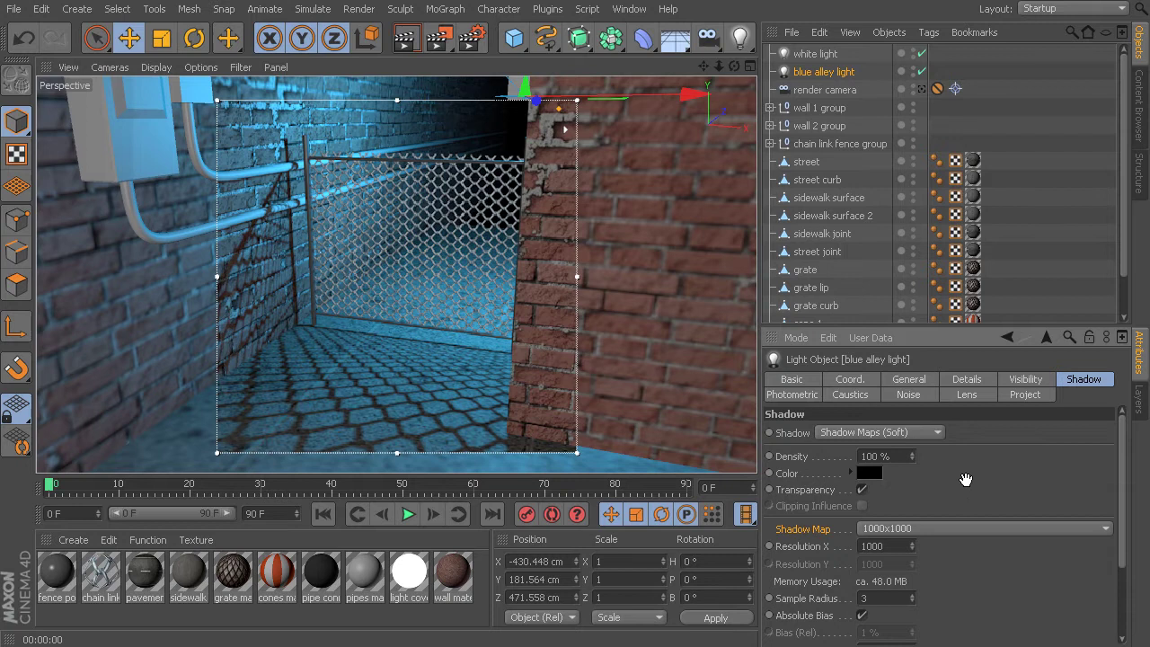
scroll(971, 476, "down", 3)
scroll(1015, 537, "down", 2)
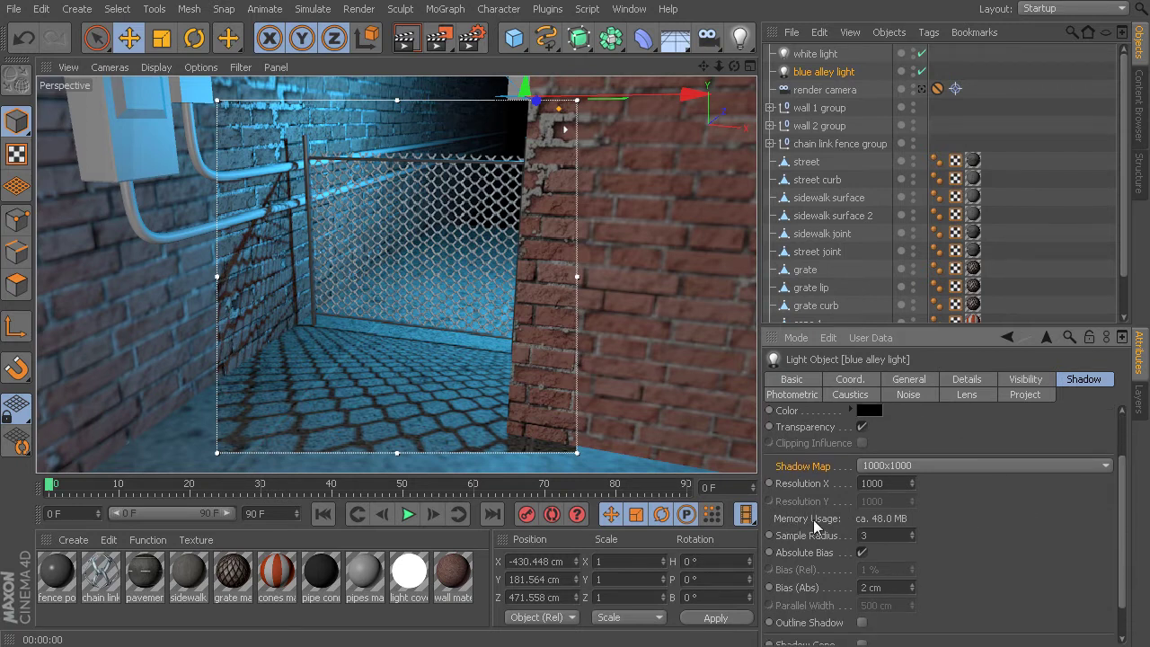
double_click(890, 483)
double_click(882, 535)
scroll(886, 530, "up", 1)
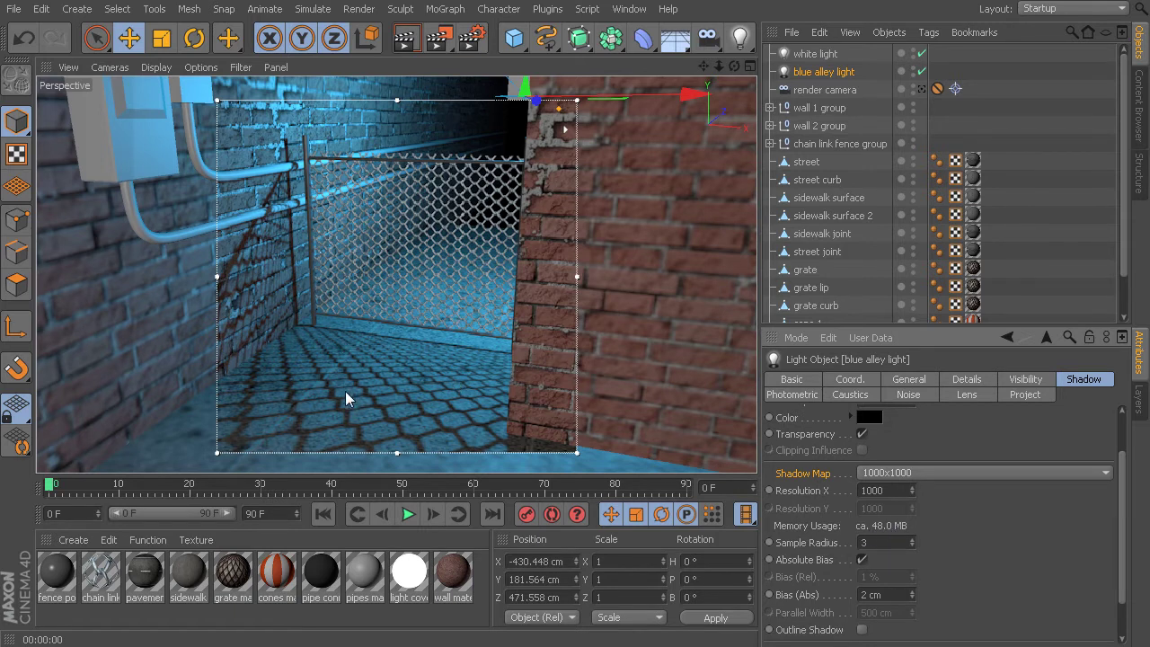
- Switch the blue alley light's shadows to Raytraced (Hard)
left_click_drag(959, 432, 942, 543)
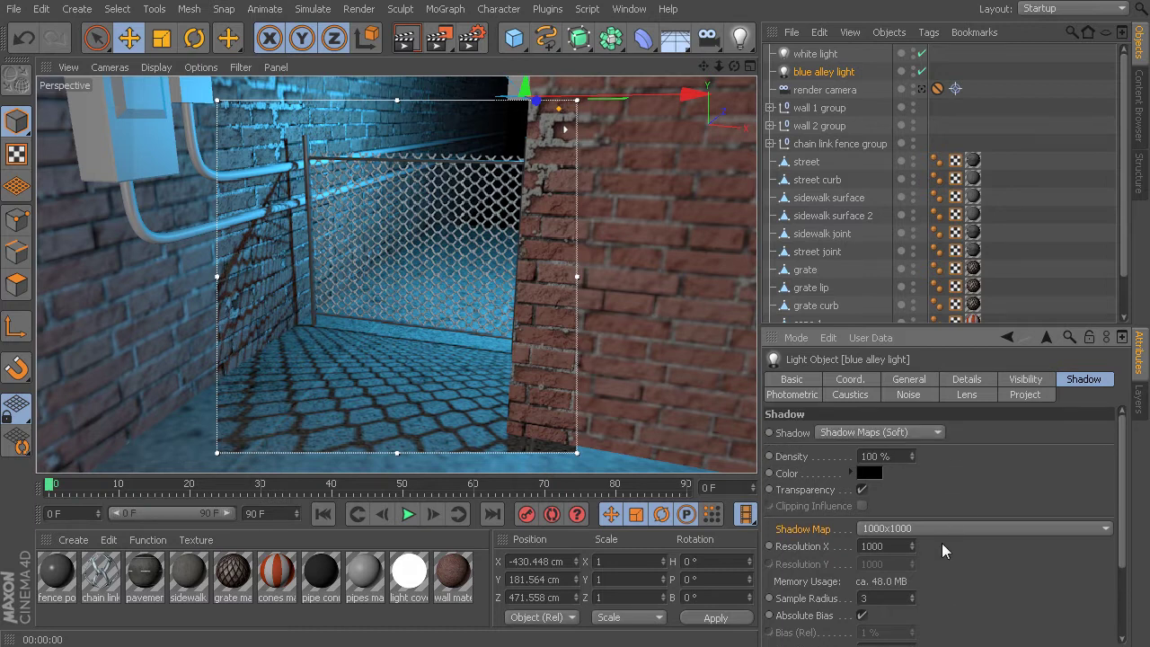
left_click(904, 436)
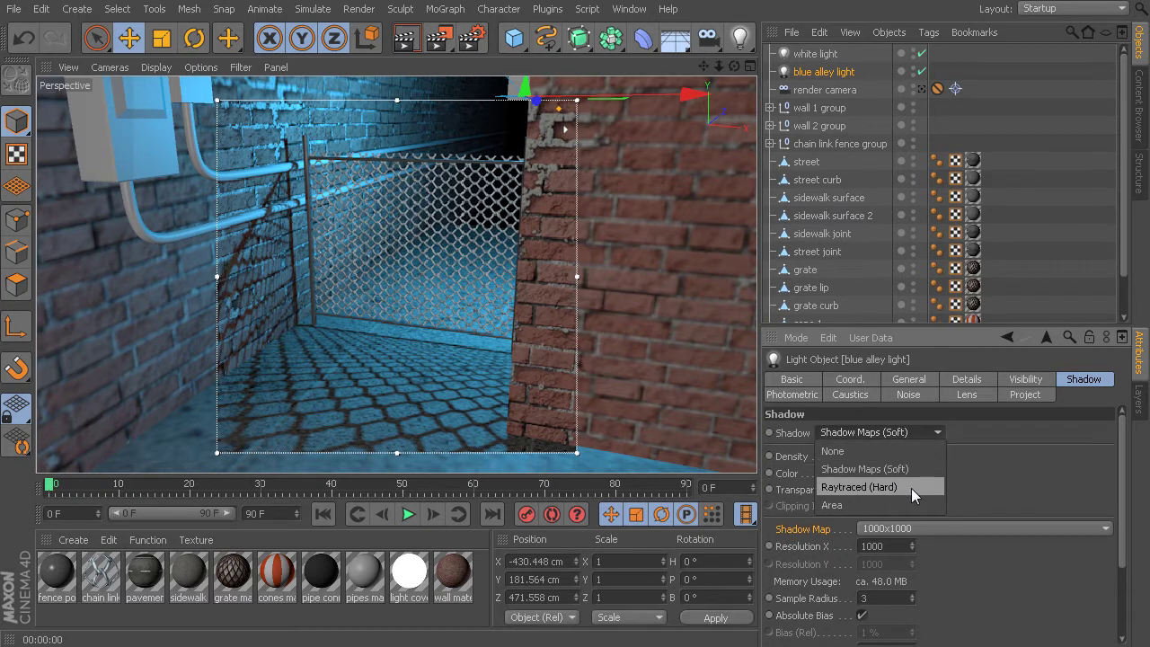
left_click(912, 488)
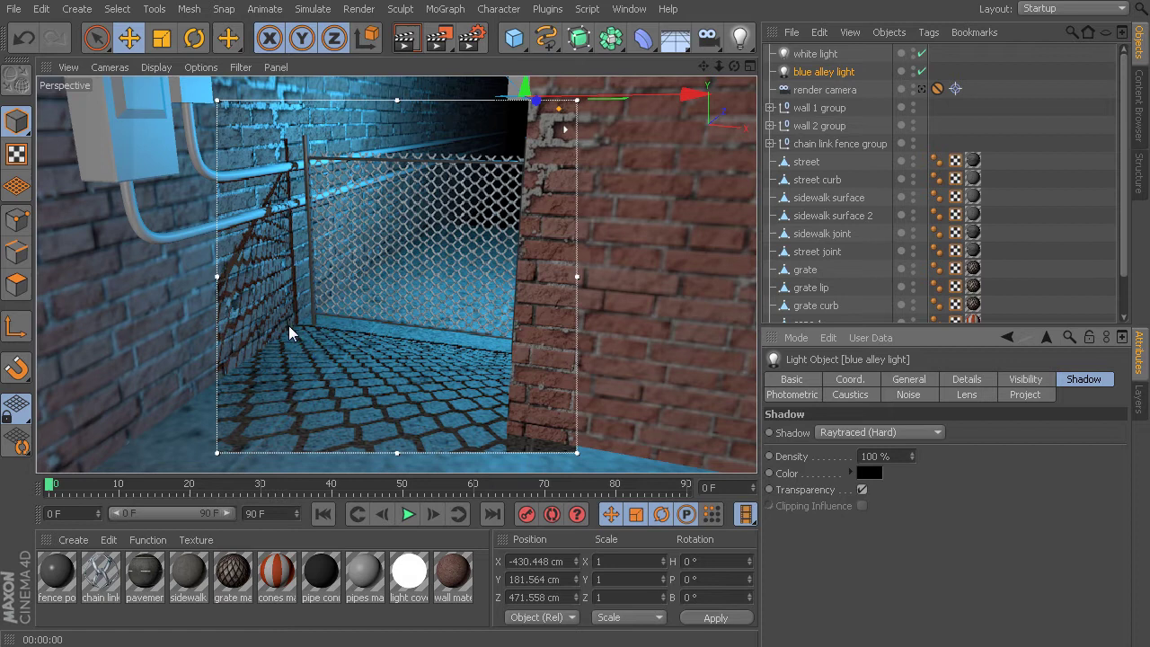
- Change the blue alley light's shadow type to Area
left_click(895, 430)
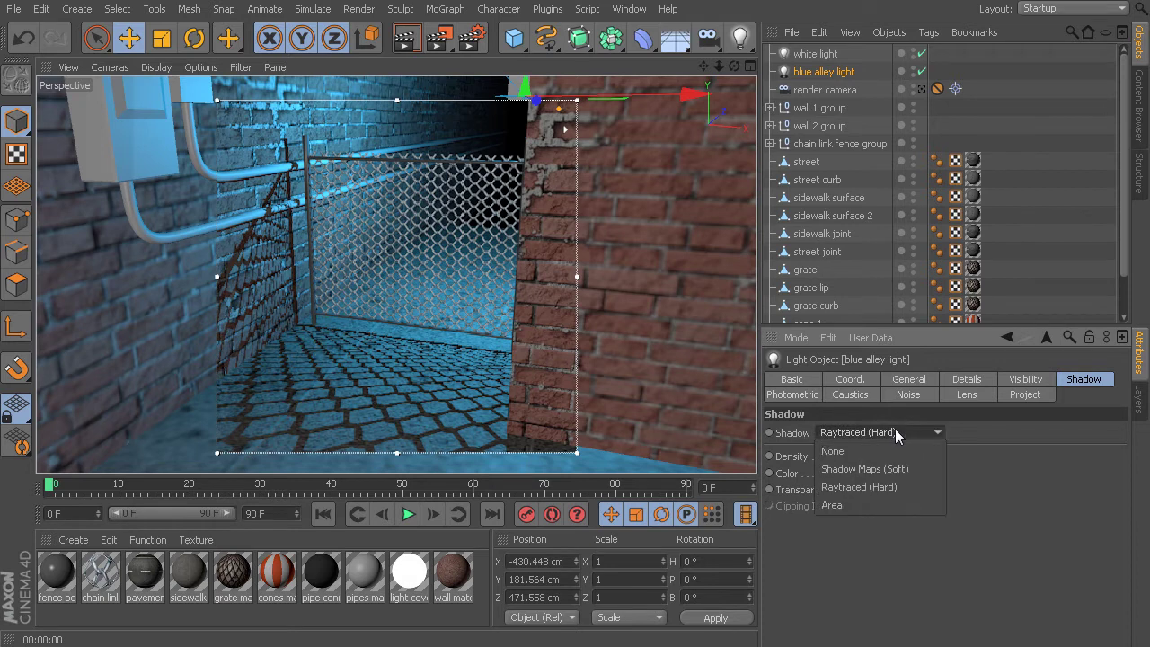
left_click(872, 508)
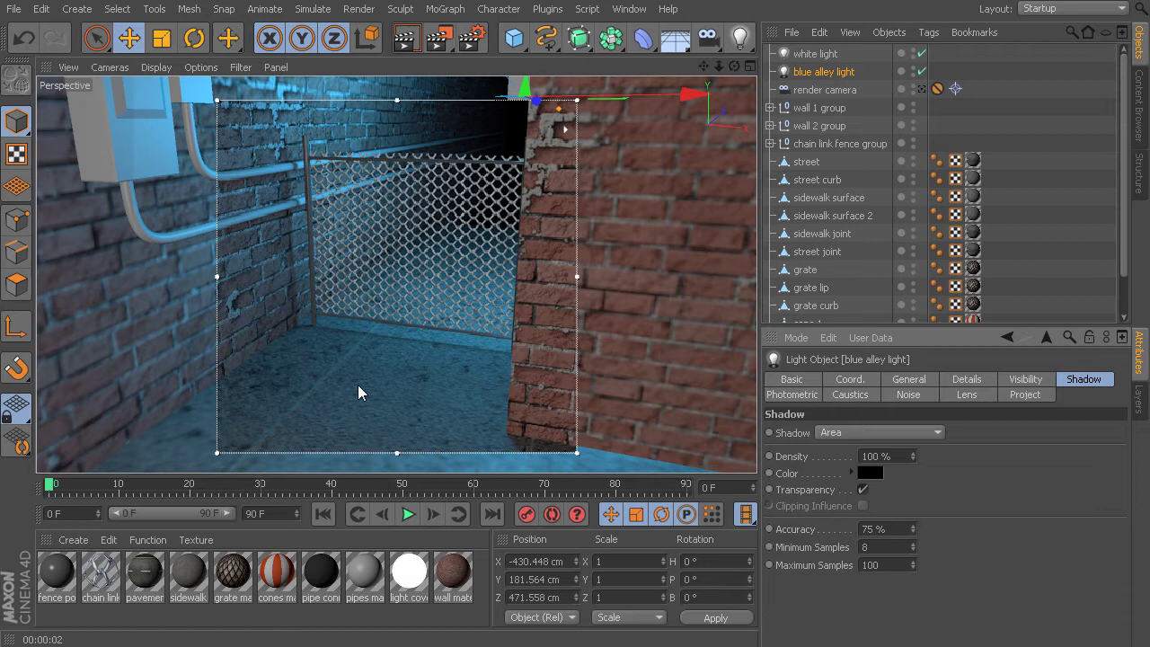
- Maximise the Front view and zoom in on the blue alley light
middle_click(446, 319)
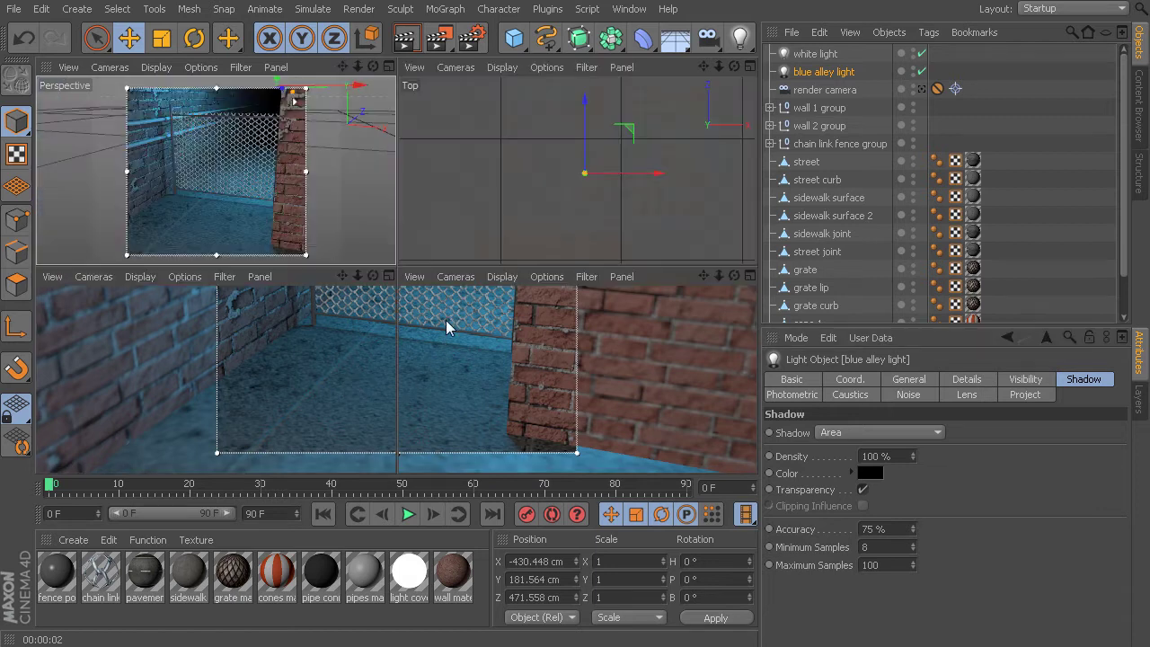
middle_click(532, 388)
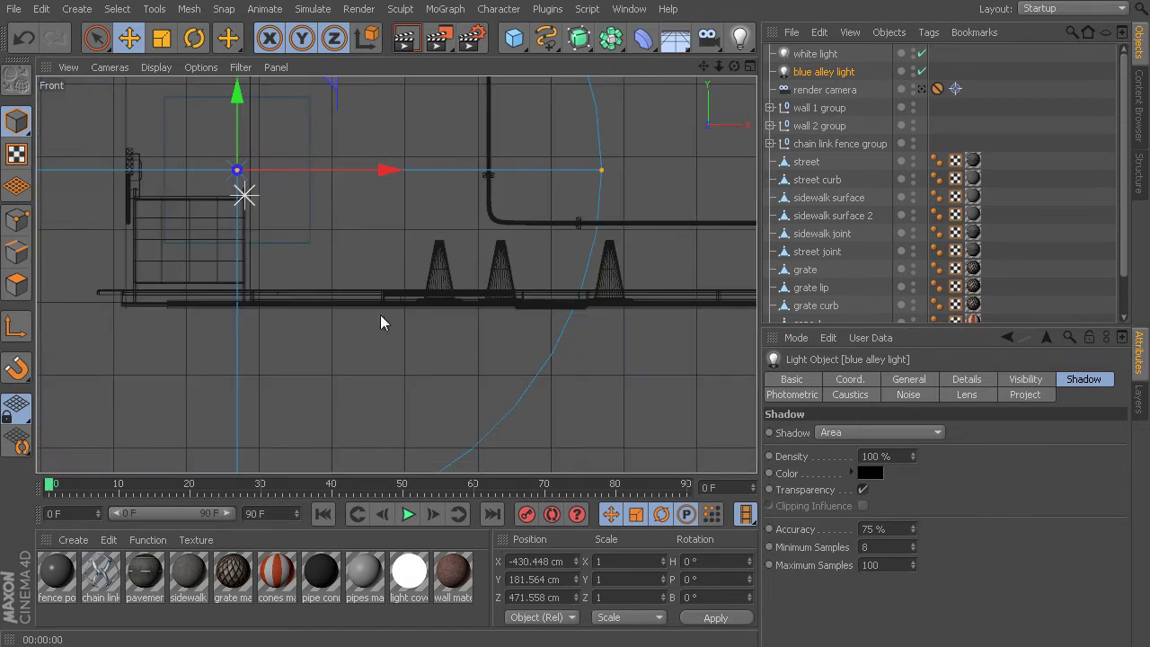
scroll(247, 254, "up", 5)
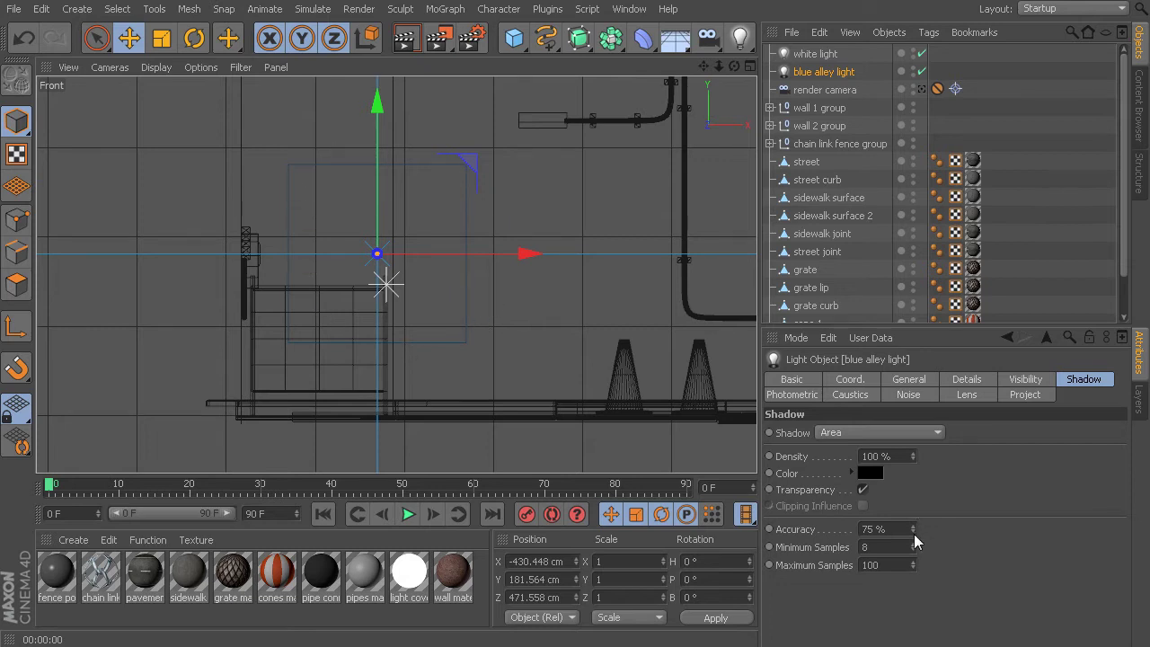
- Show the light's Details with its 200 x 200 cm Rectangle area shape, and maximise the Perspective view
left_click(978, 385)
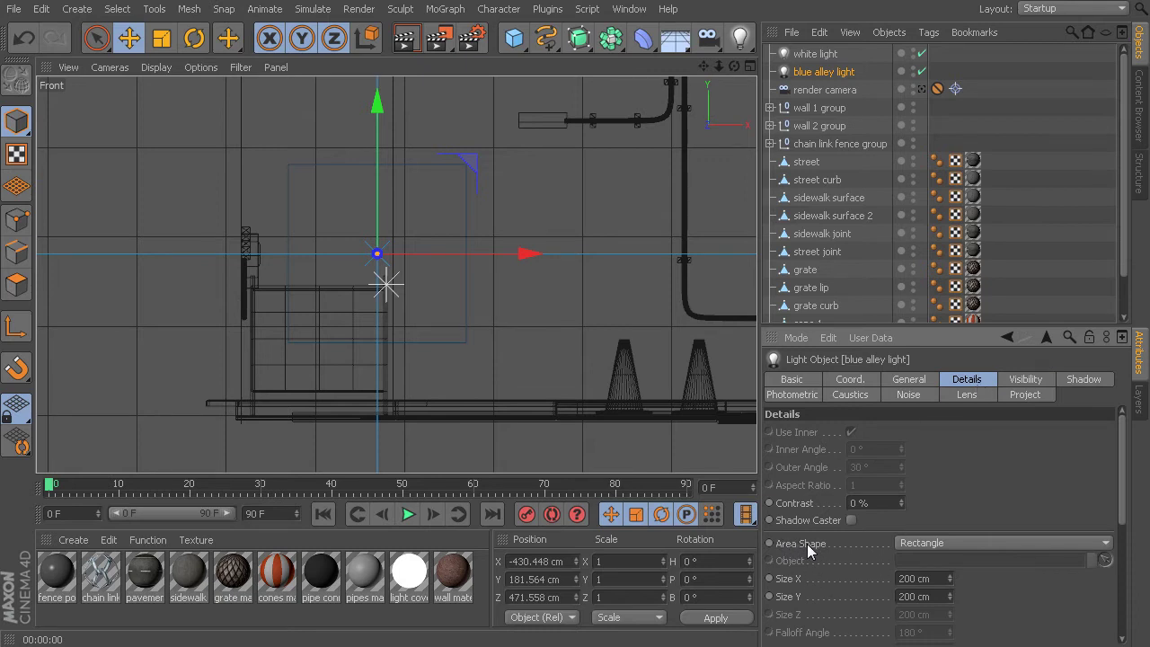
scroll(947, 503, "down", 3)
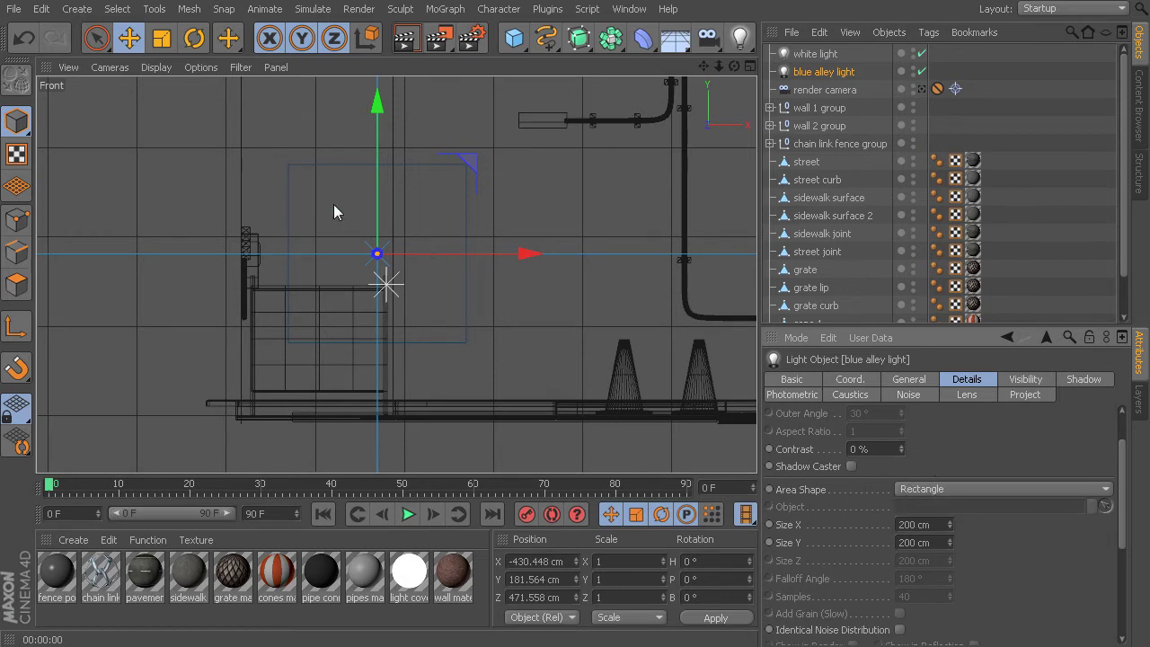
middle_click(490, 257)
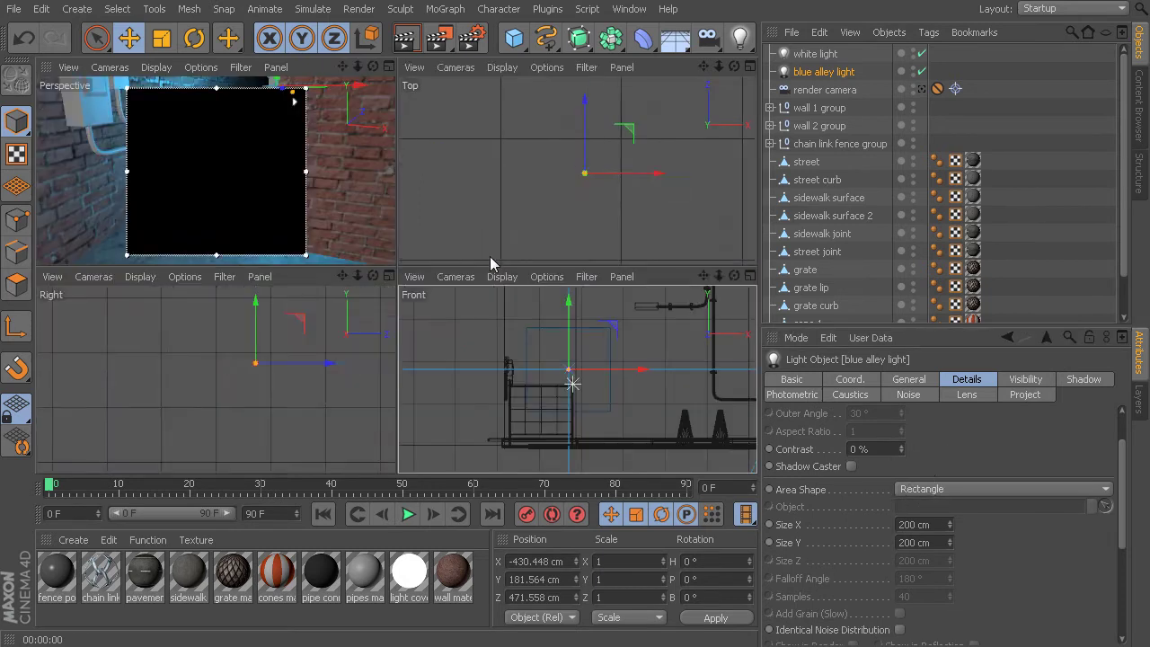
middle_click(298, 180)
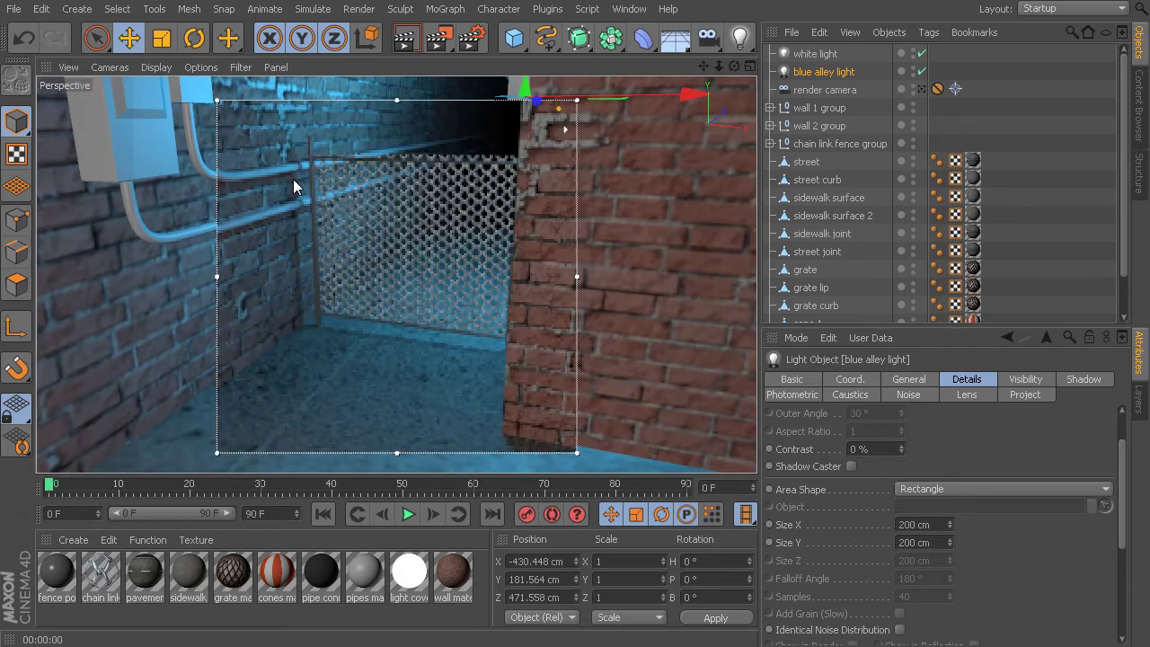
middle_click(399, 247)
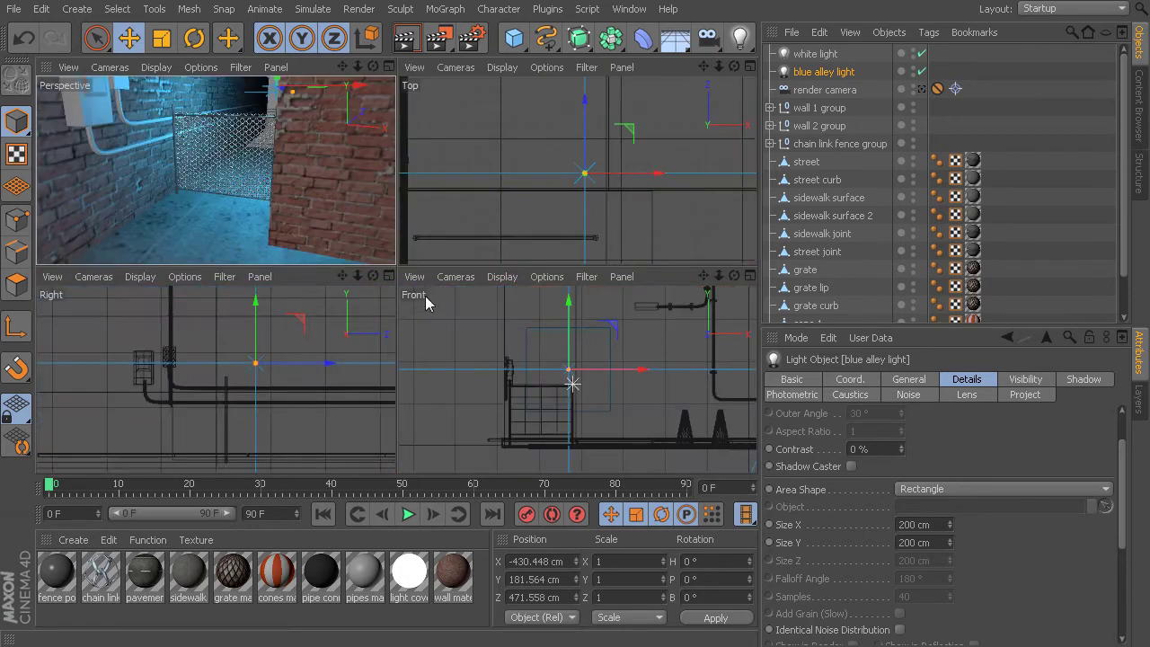
middle_click(321, 180)
- Orbit over the fence and brick wall, select the Size X value, then maximise the Front view
left_click_drag(349, 250, 409, 124, "alt")
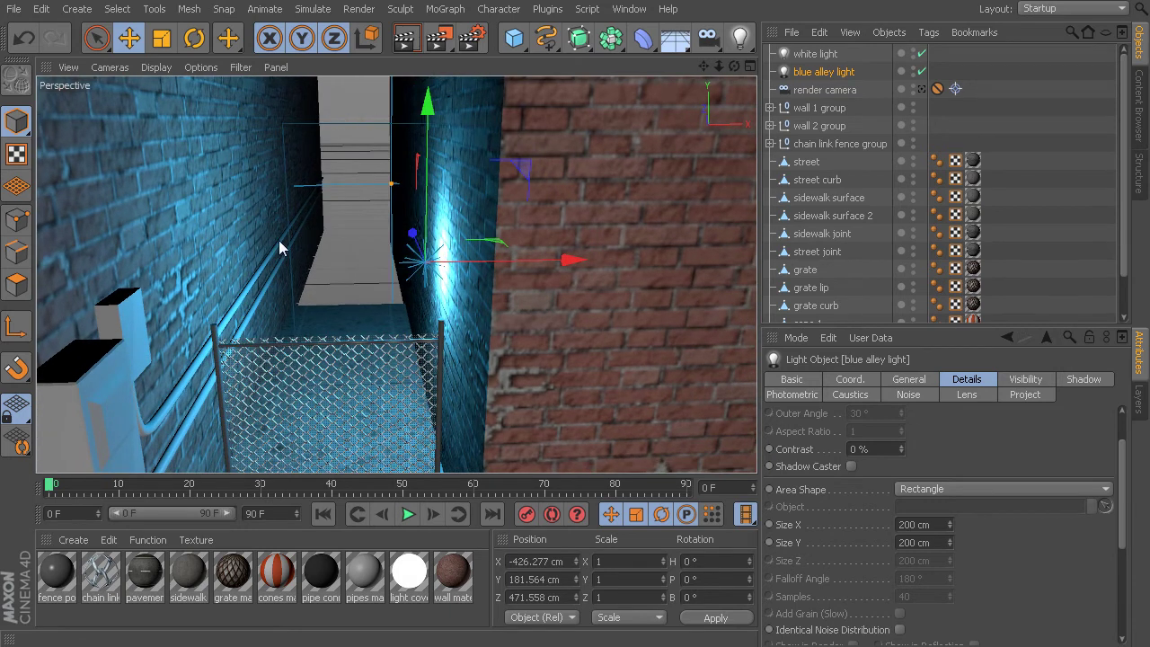
left_click_drag(296, 358, 728, 369, "alt")
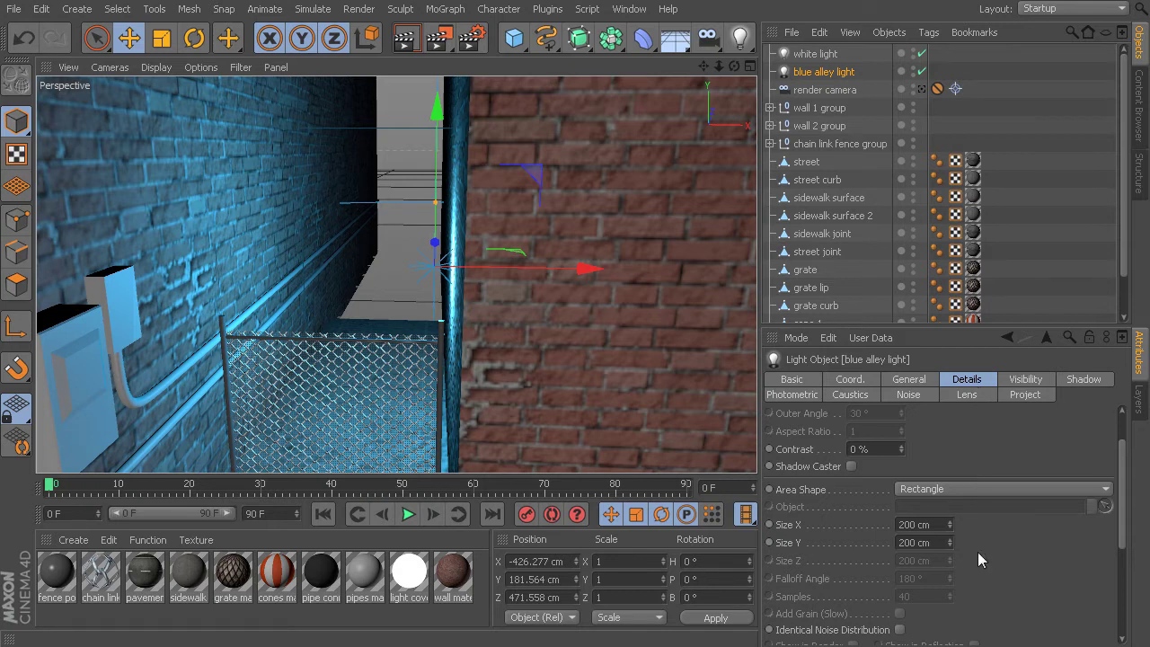
double_click(918, 524)
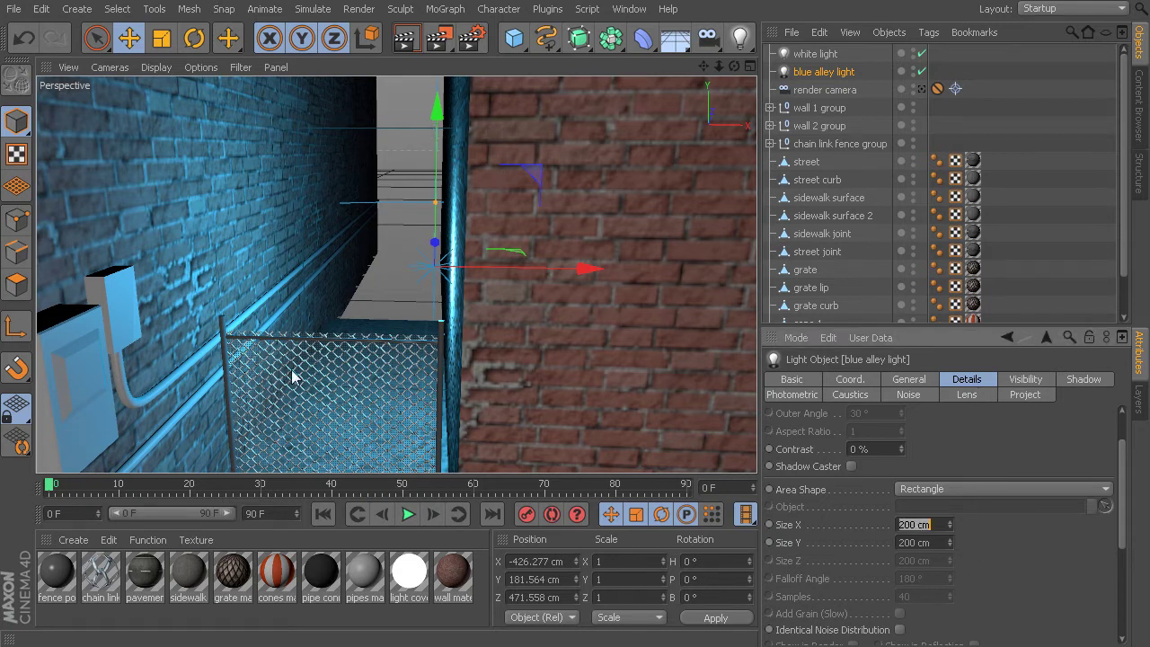
middle_click(455, 400)
middle_click(589, 415)
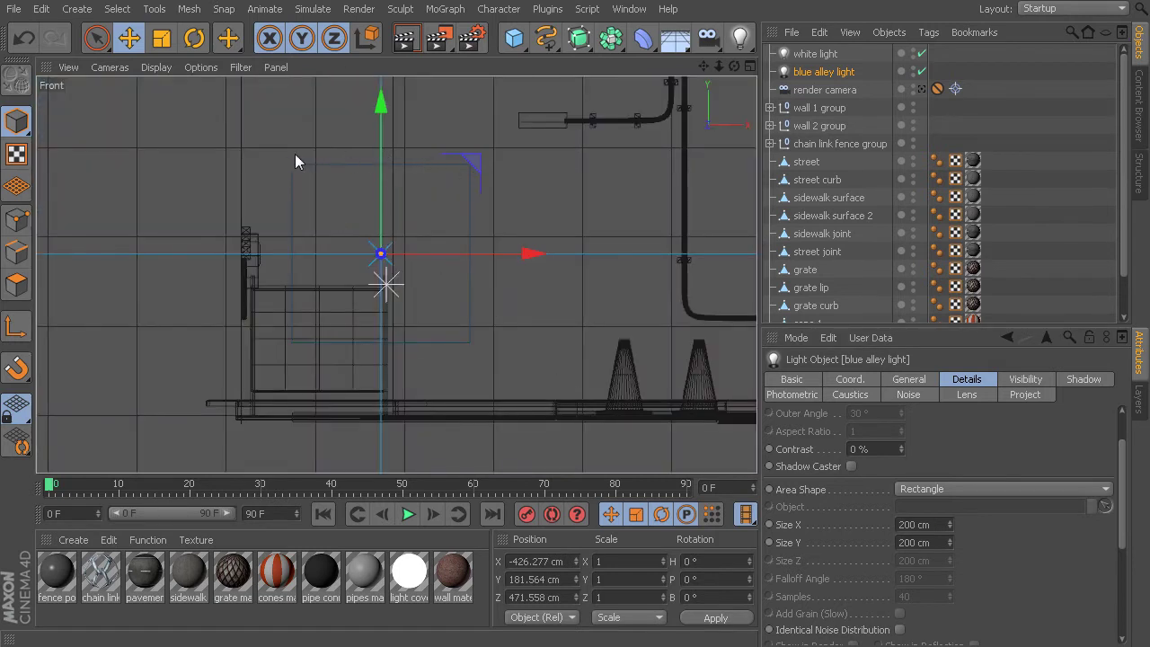
- Set the light's area Size X and Size Y to 10 cm each
left_click(915, 525)
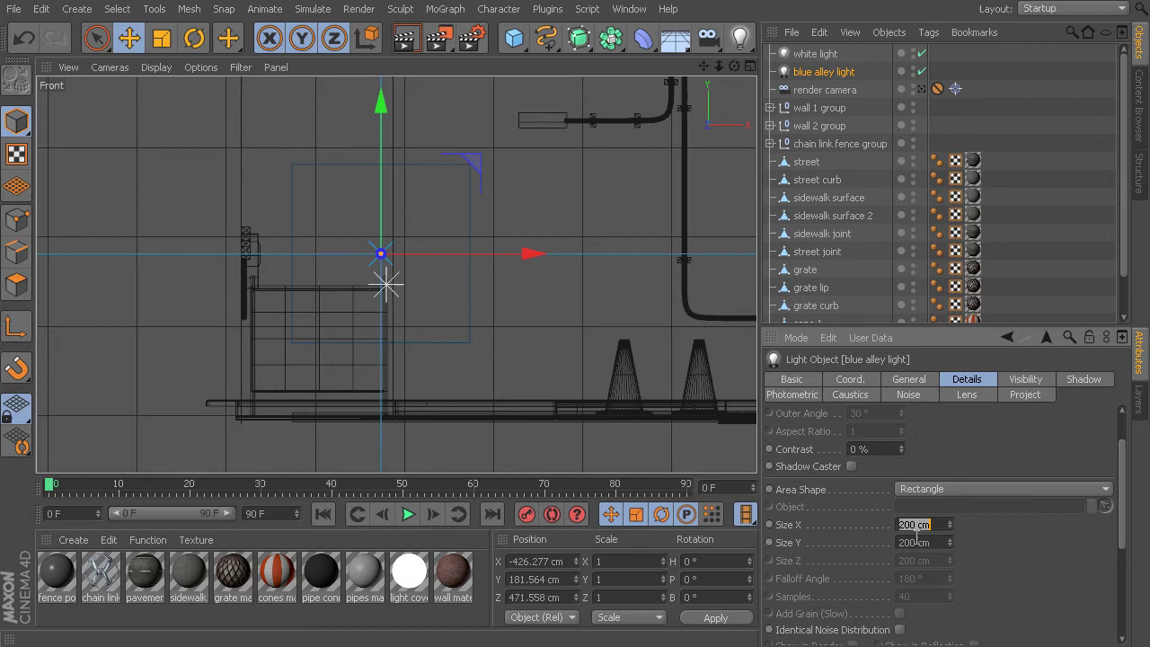
type("10")
key("Tab")
type("10")
key("Return")
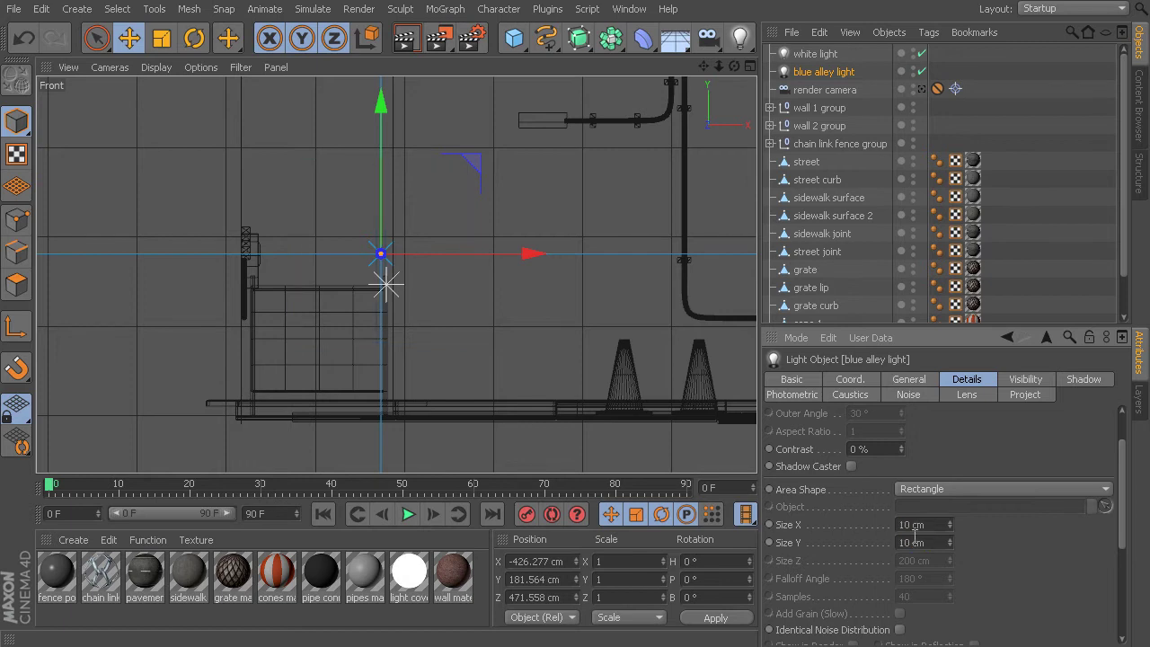
- Frame the light, maximise Perspective facing the chain-link fence, and start an Interactive Render Region
middle_click_drag(406, 274, 427, 327, "alt")
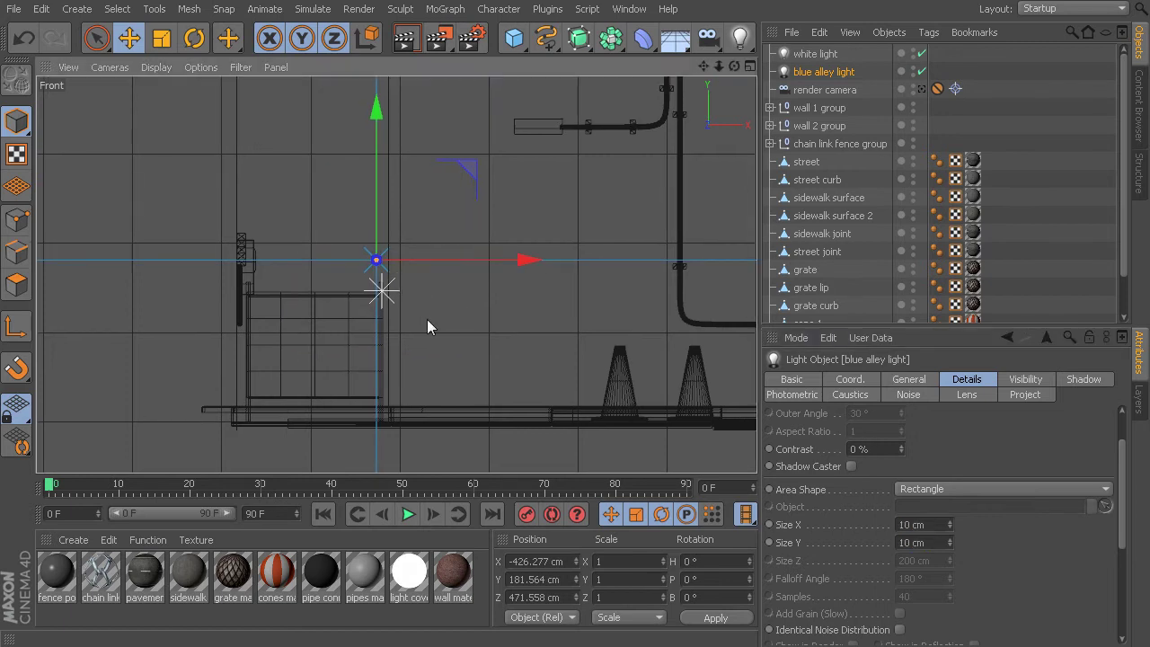
scroll(427, 327, "up", 3)
middle_click_drag(399, 273, 419, 319, "alt")
scroll(419, 319, "up", 2)
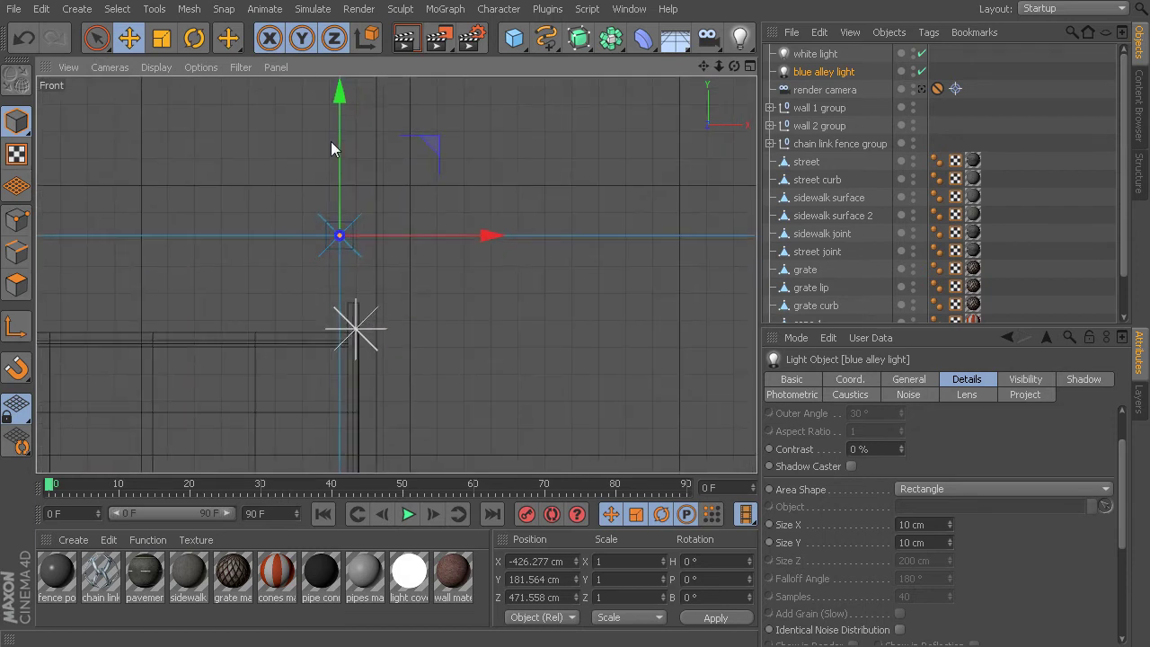
middle_click_drag(364, 251, 422, 280, "alt")
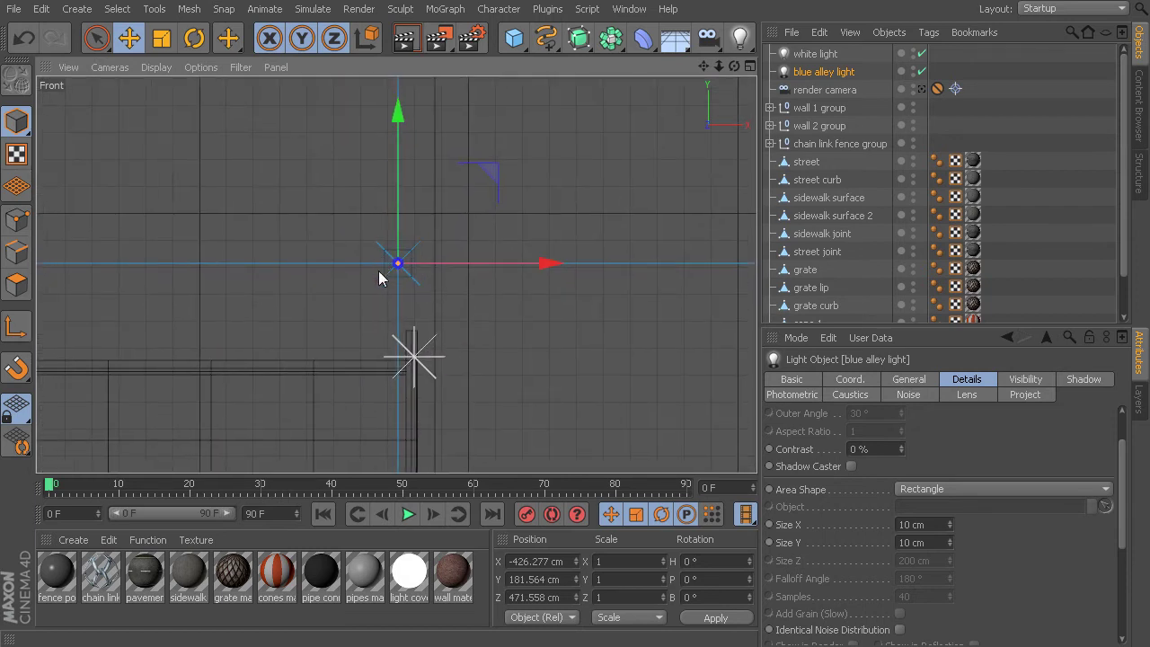
middle_click(376, 258)
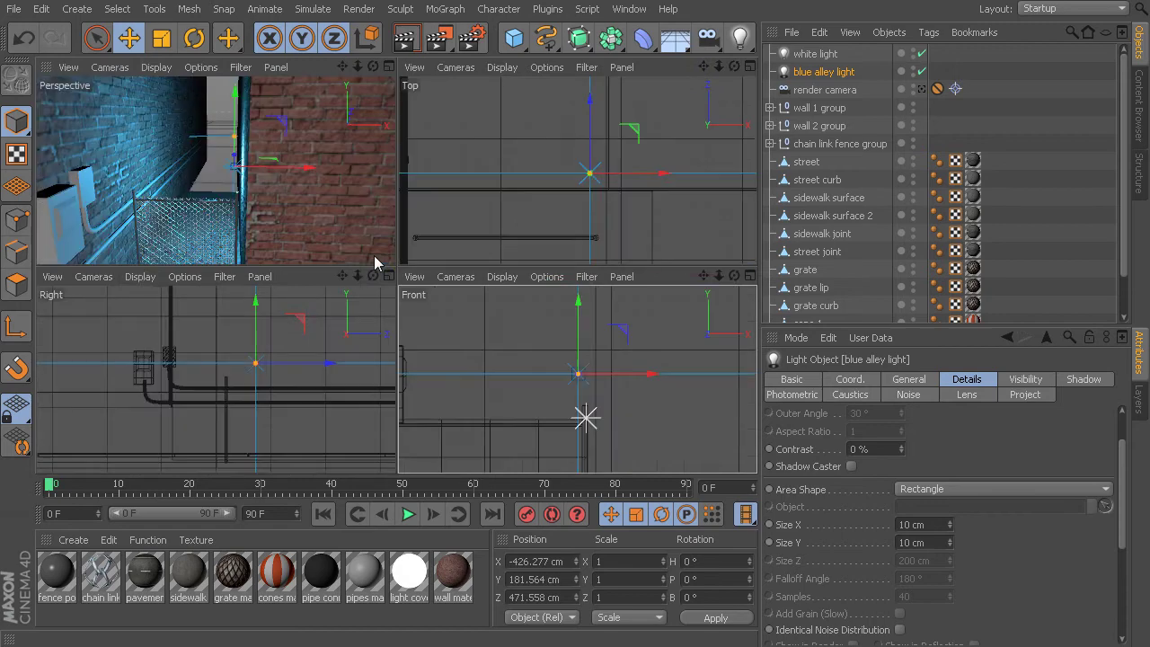
middle_click(374, 256)
left_click_drag(377, 325, 356, 268, "alt")
key("alt+r")
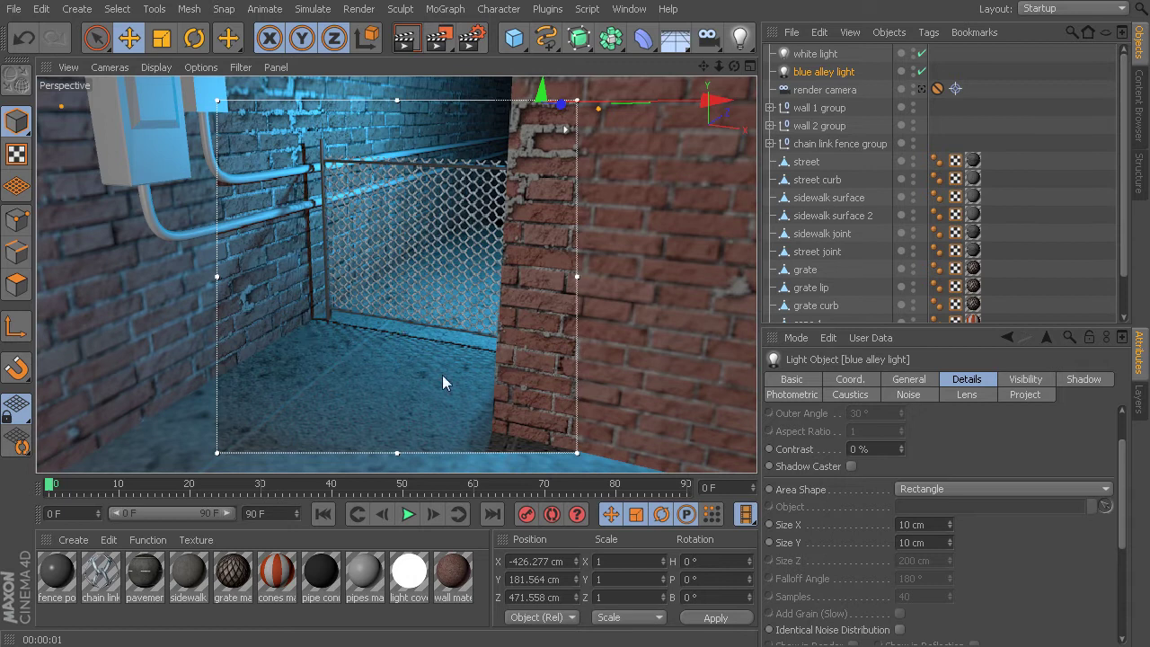
- Shrink the light's area Size X and Size Y to 2 cm each
left_click(924, 524)
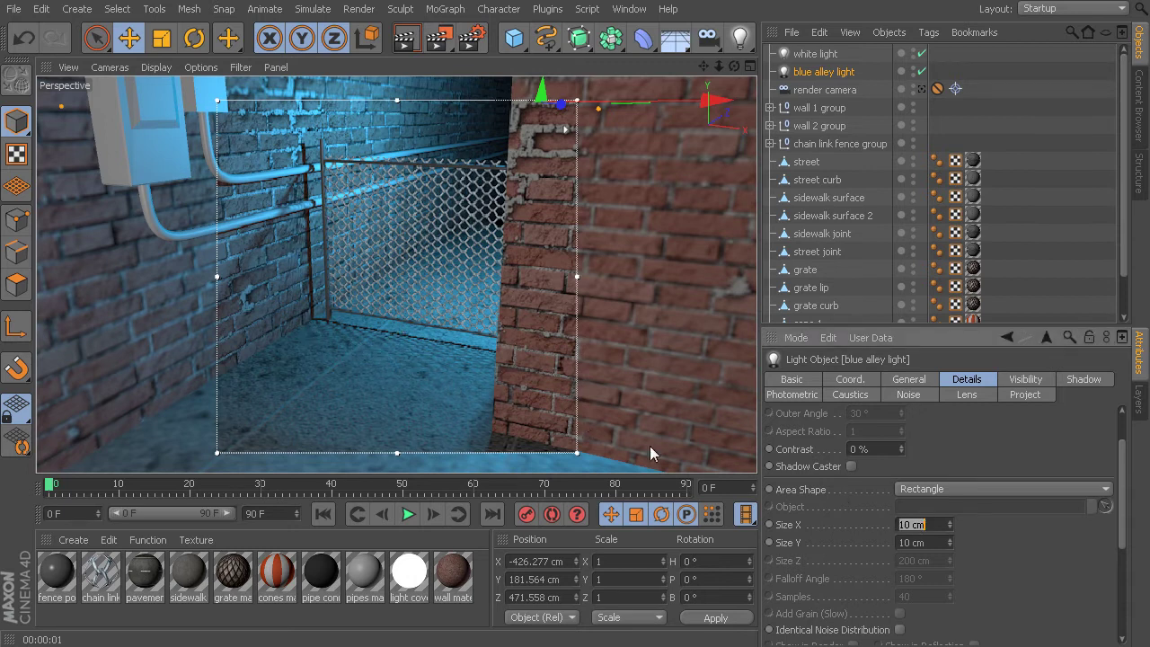
type("20")
double_click(928, 530)
type("2")
key("Tab")
type("2")
key("Return")
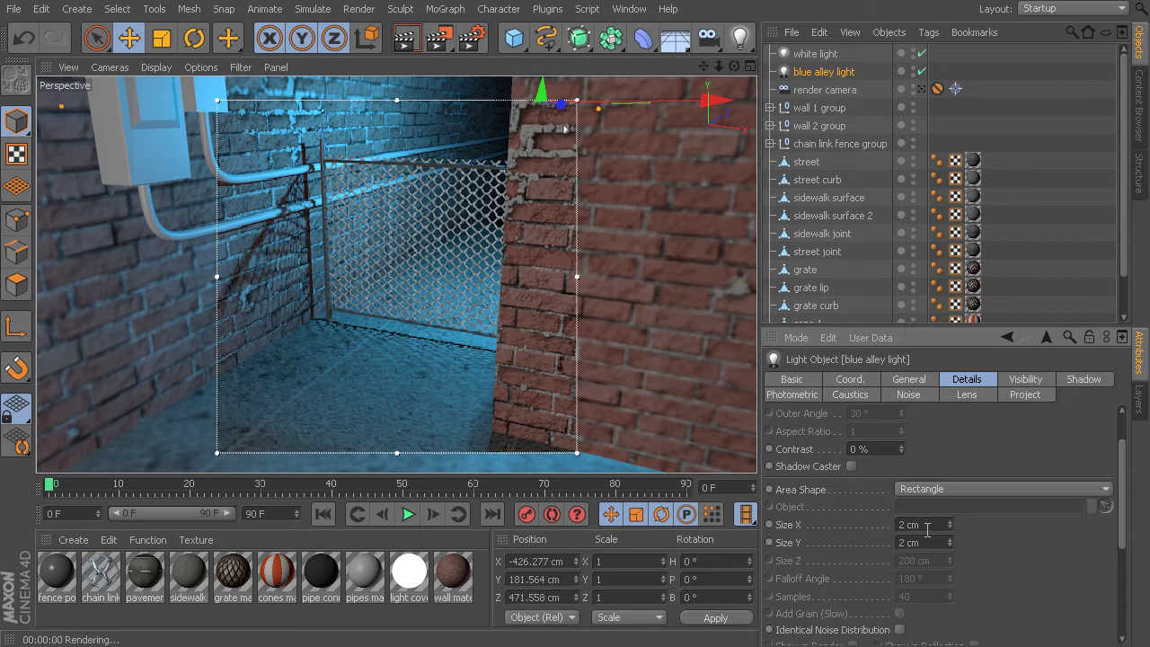
- Move the perspective camera closer to the chain-link fence
middle_click(394, 321)
middle_click(339, 263)
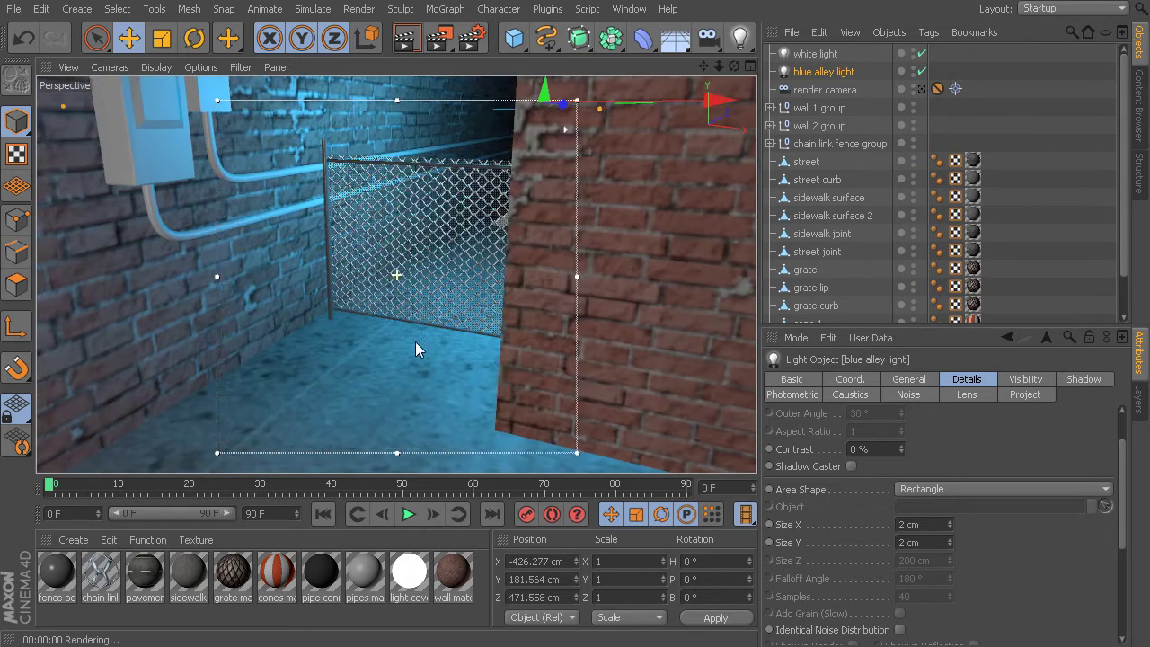
right_click_drag(415, 341, 434, 298, "alt")
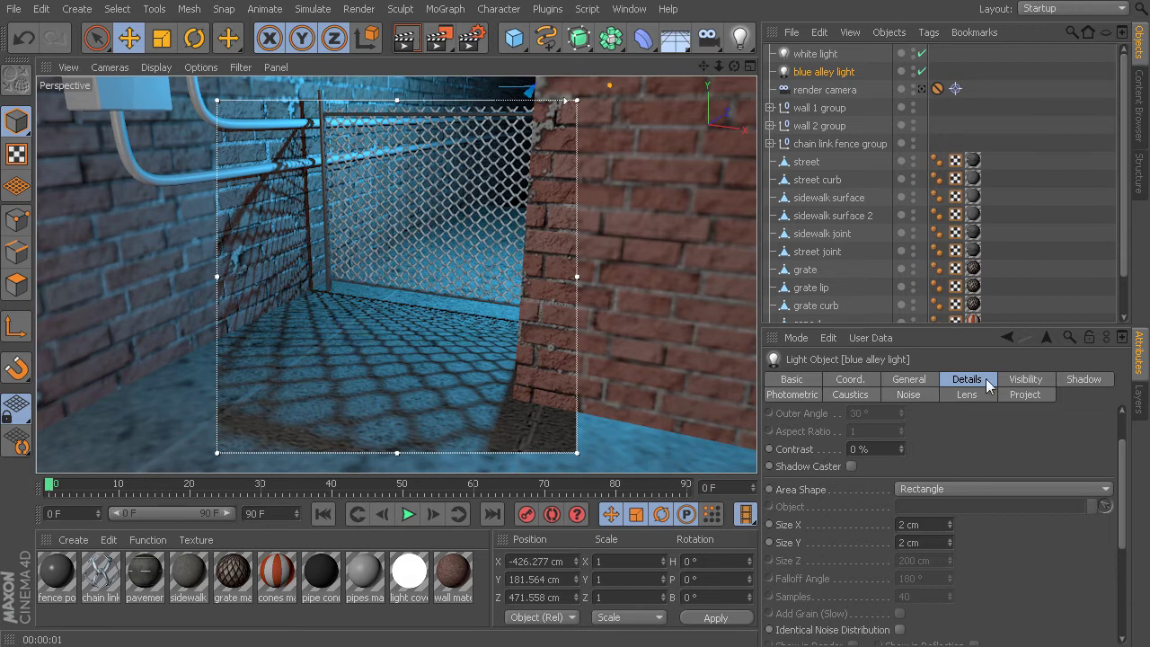
left_click(922, 525)
left_click(930, 542)
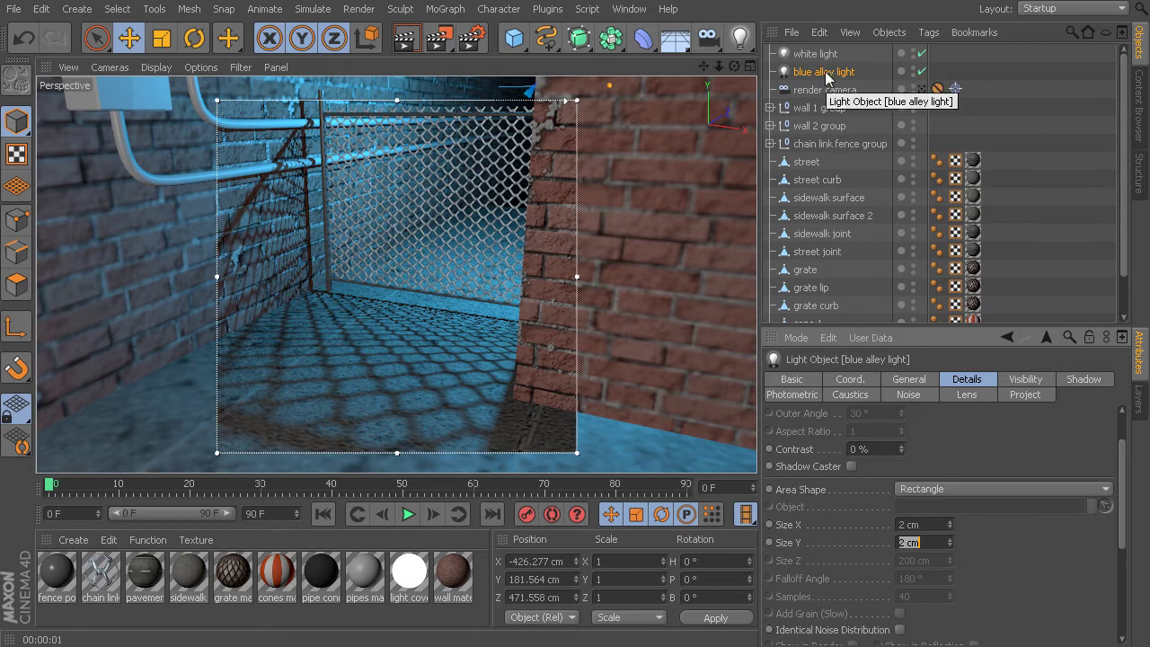
key("Return")
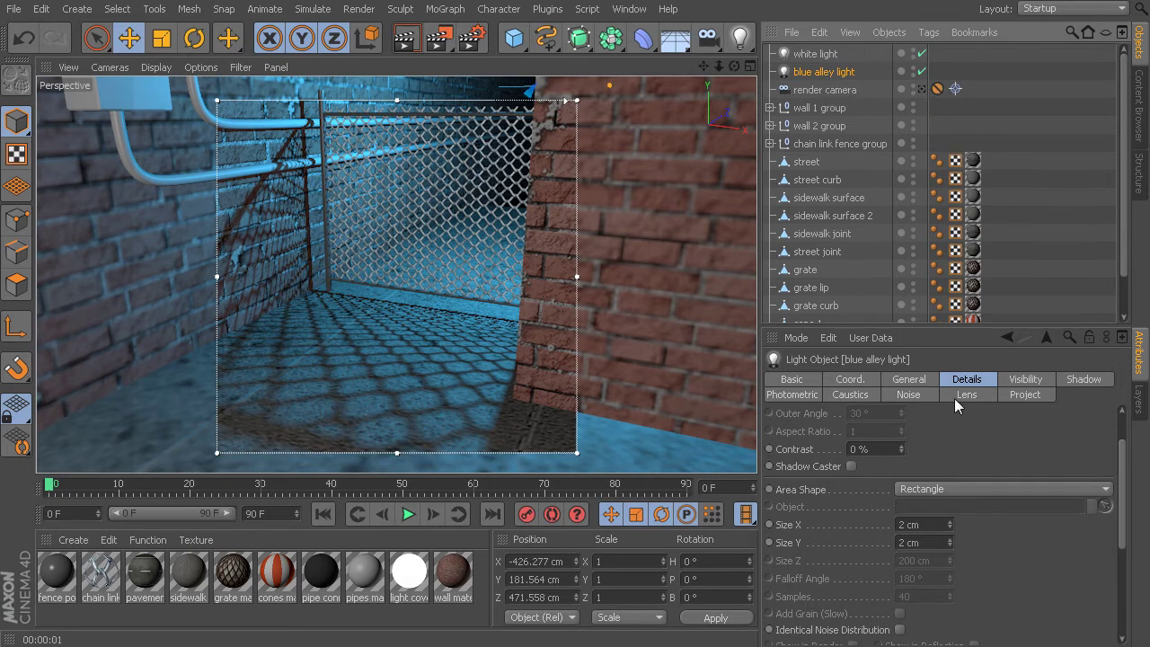
scroll(1128, 465, "up", 2)
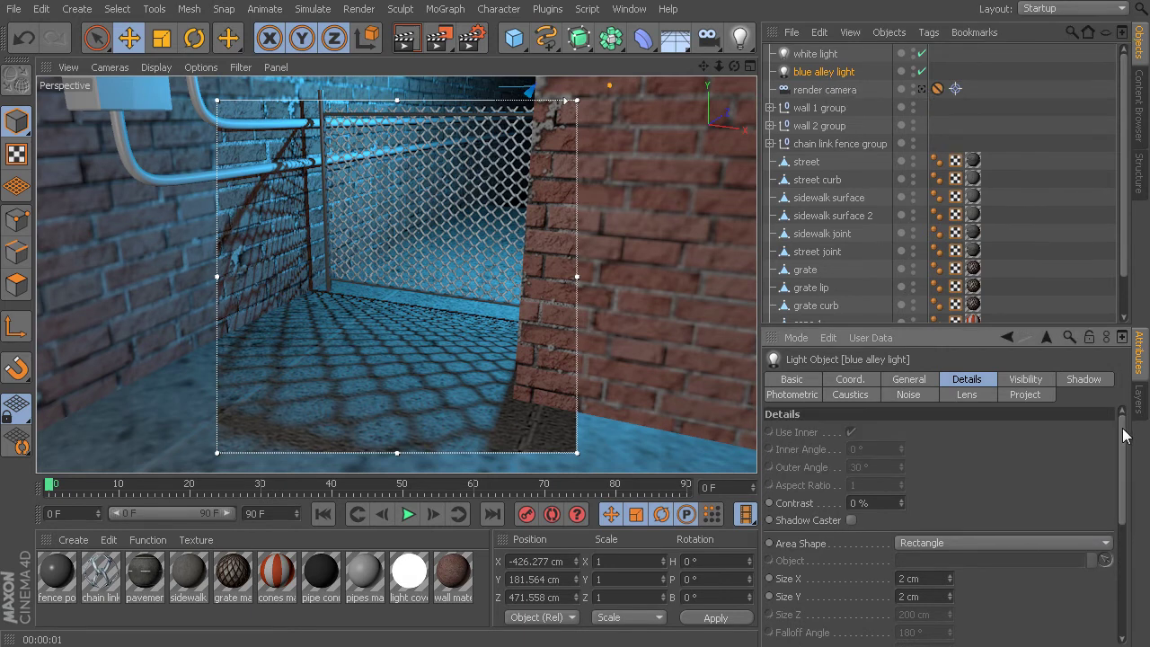
left_click(1088, 379)
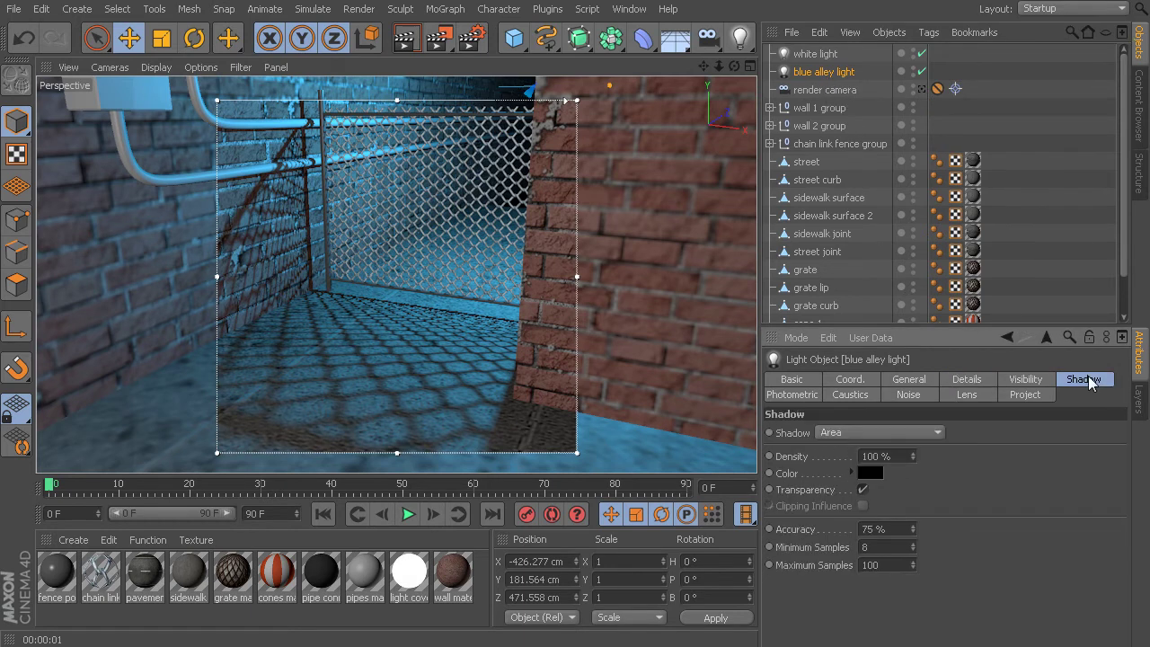
left_click(834, 434)
left_click(904, 467)
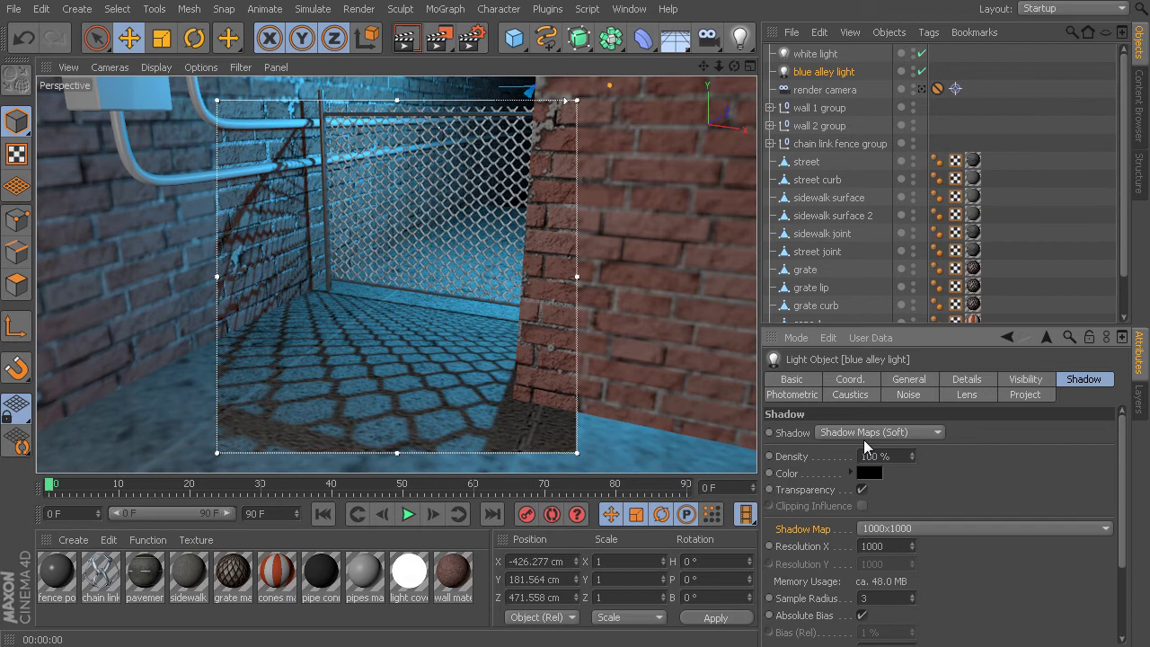
left_click(864, 438)
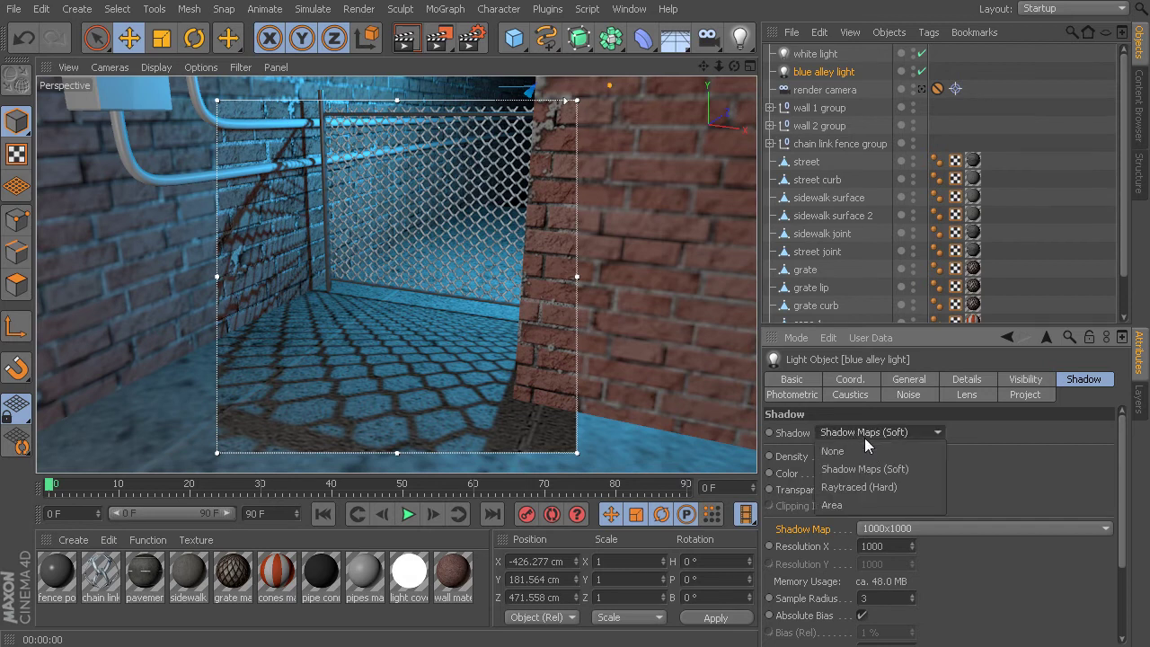
left_click(867, 503)
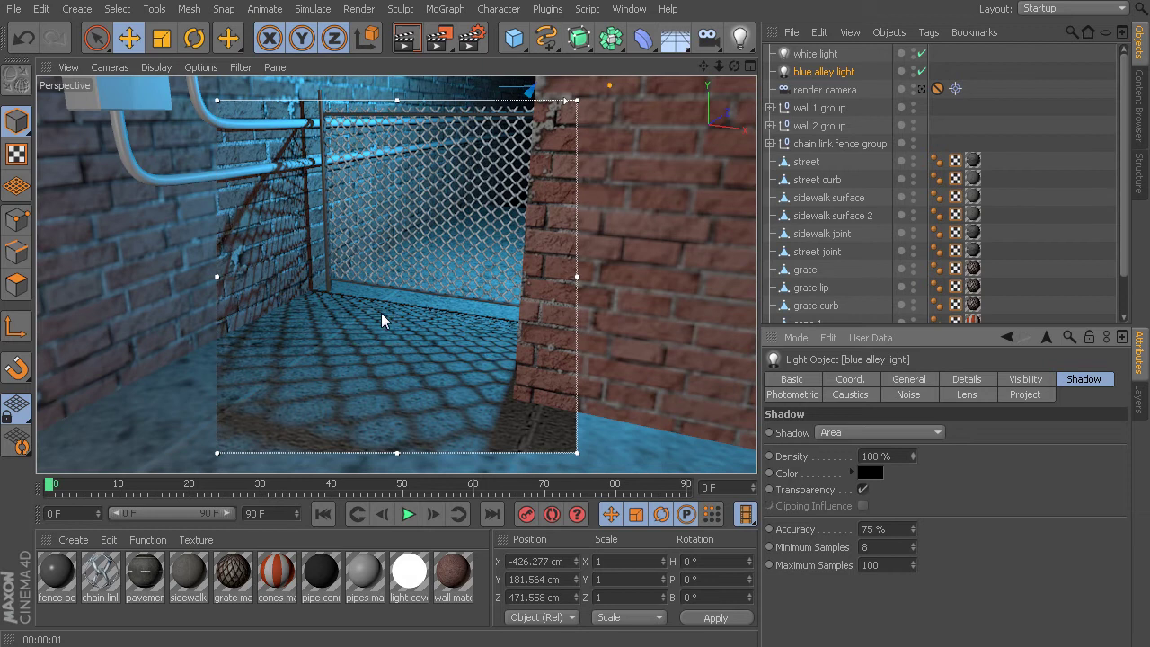
left_click(969, 380)
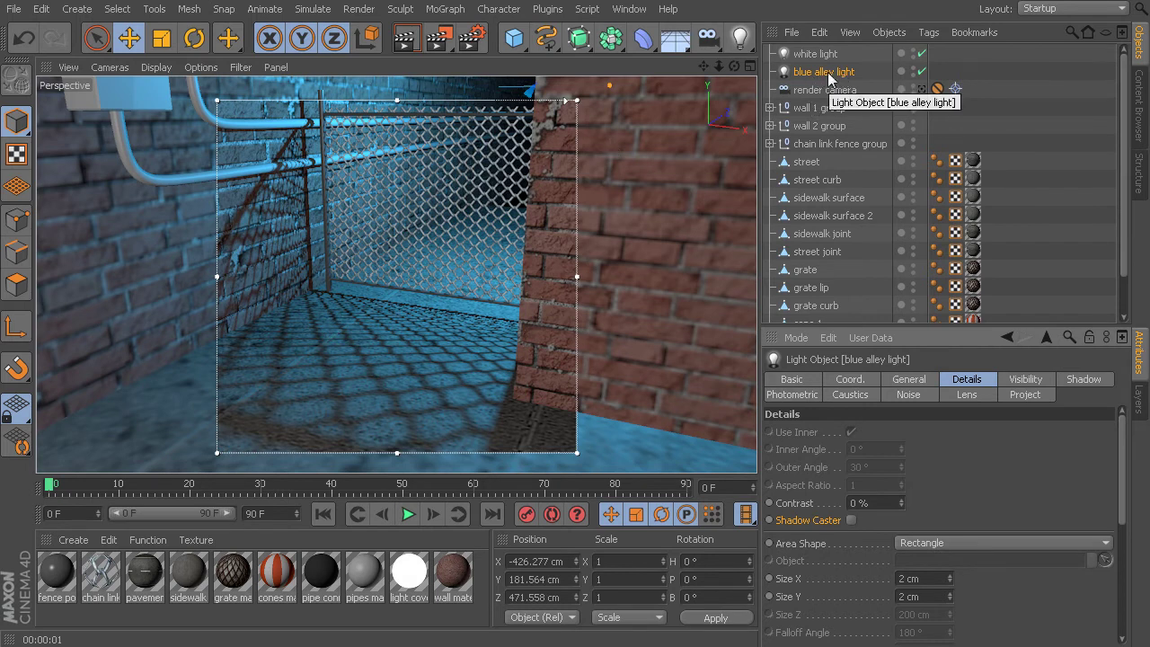
- Review the Shadow tab, then enable Shadow Caster in the light's Details tab
left_click(1084, 381)
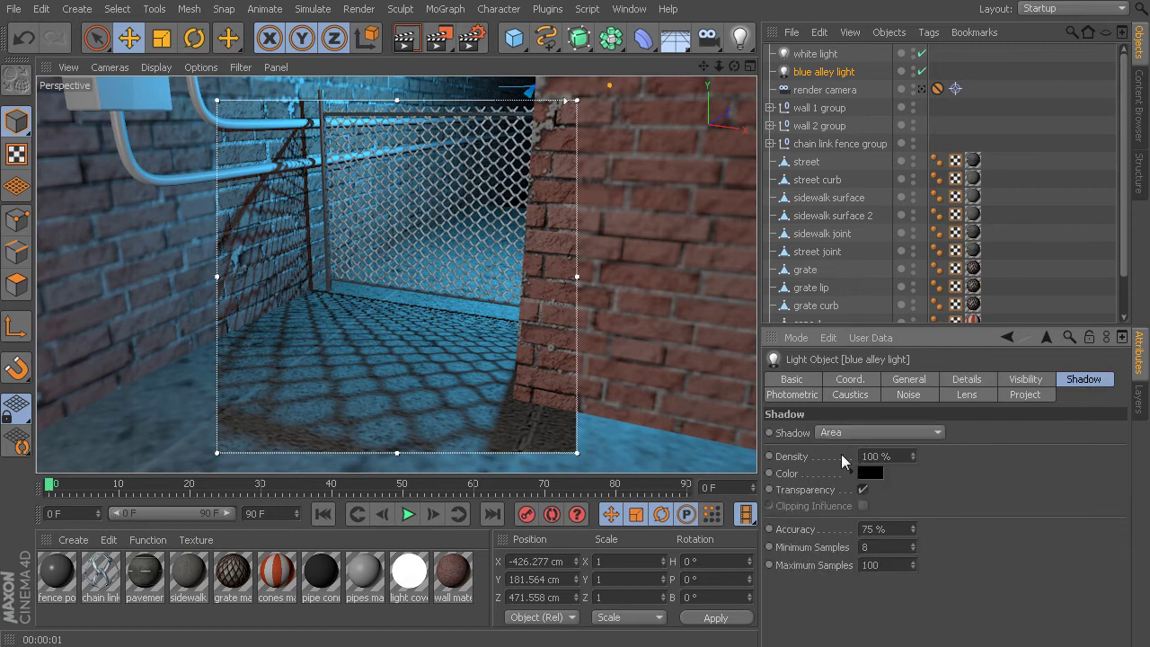
left_click(958, 380)
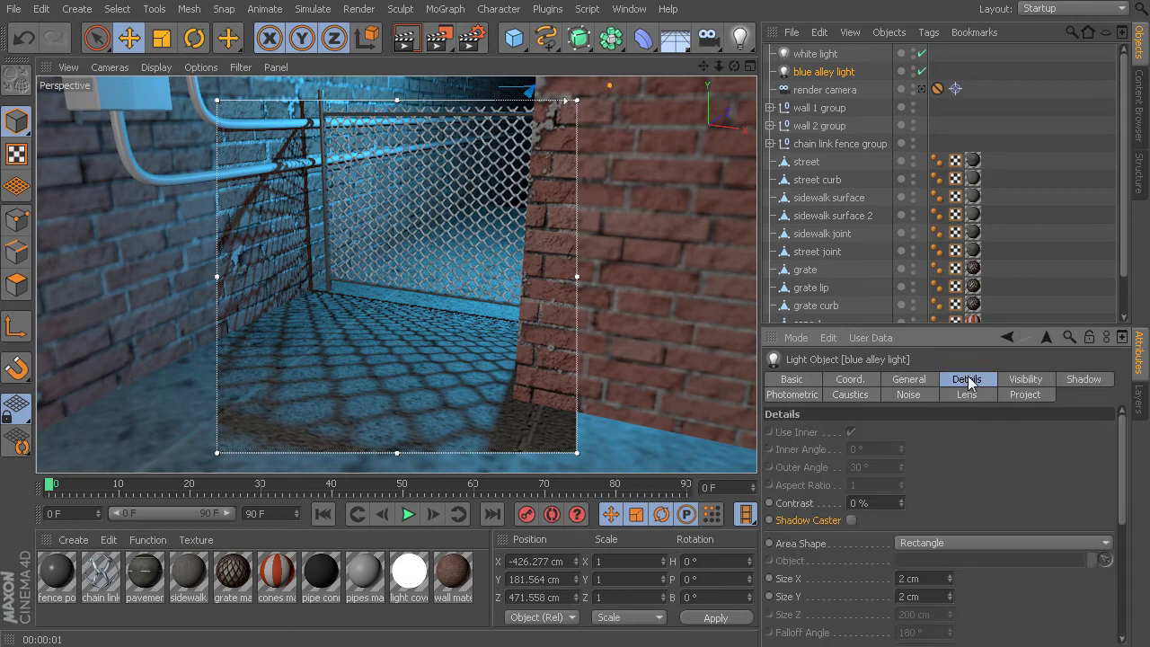
left_click(853, 521)
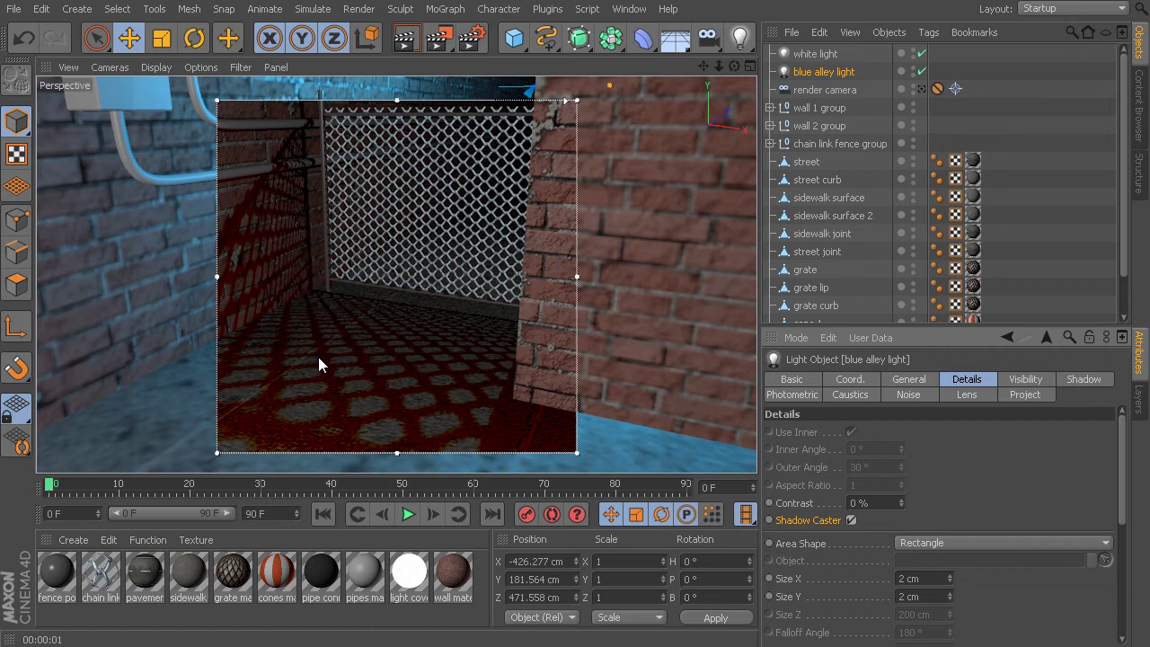
- Change the light's colour from light blue to pure white (255,255,255), then return to Details
left_click(857, 382)
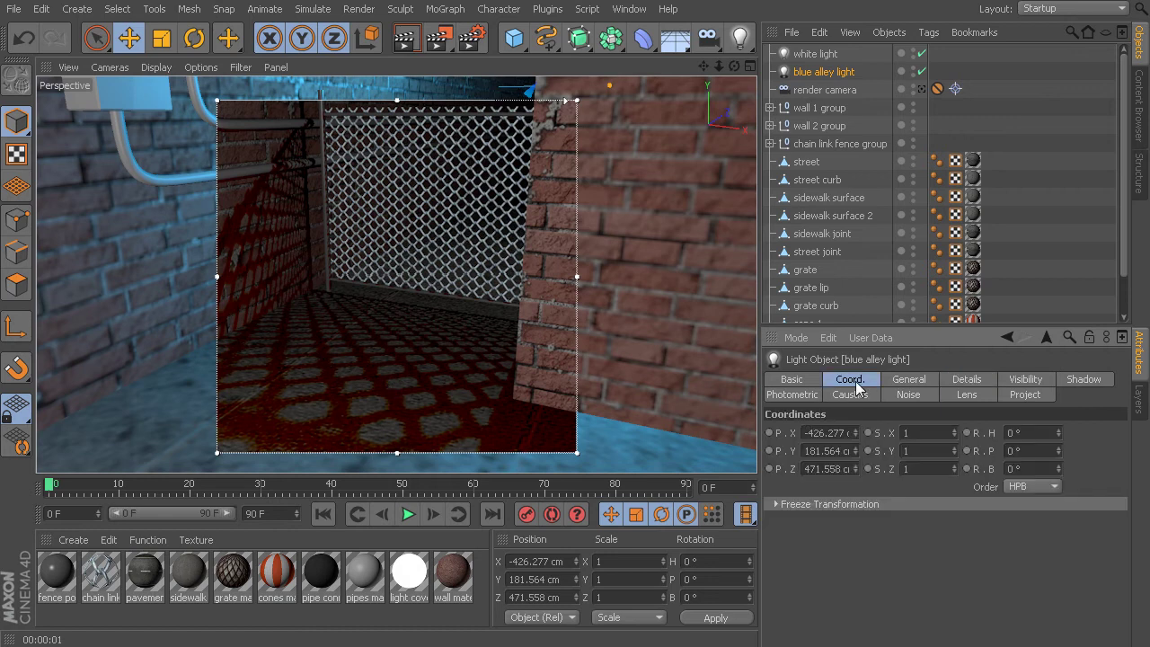
left_click(907, 381)
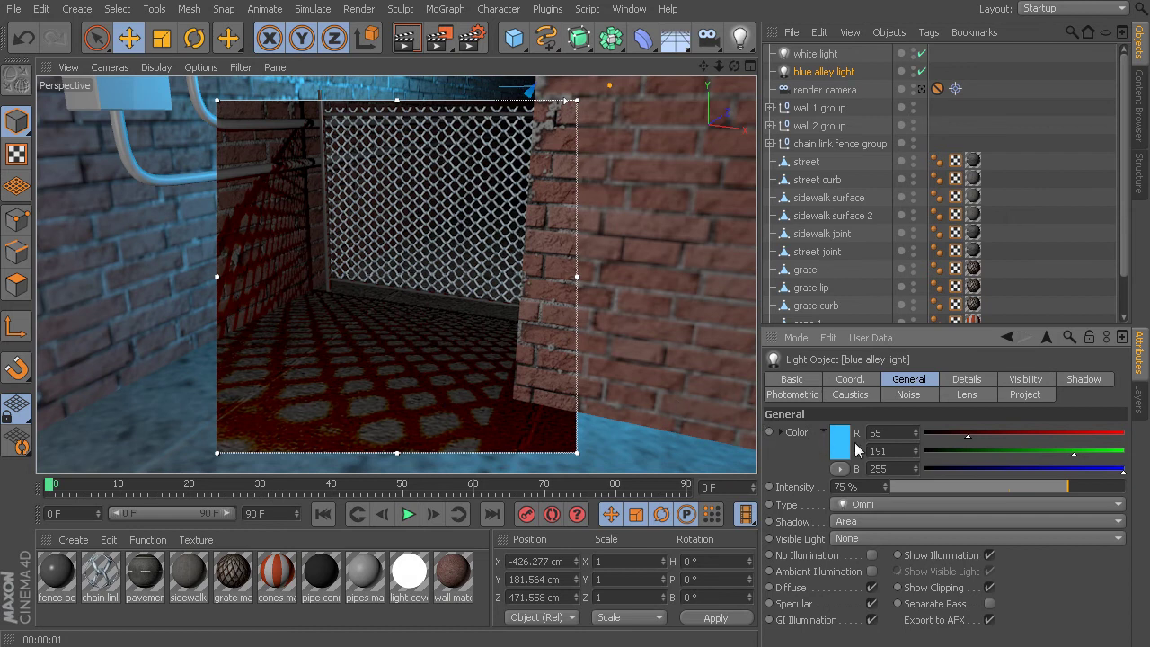
left_click(971, 381)
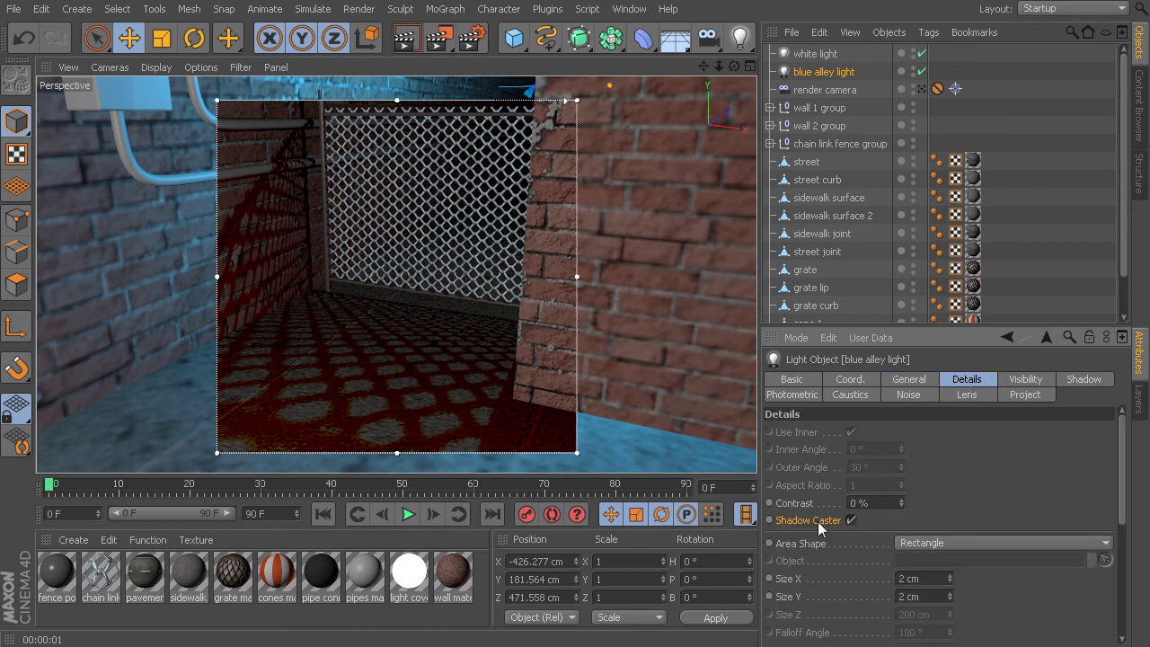
left_click(871, 382)
left_click(908, 380)
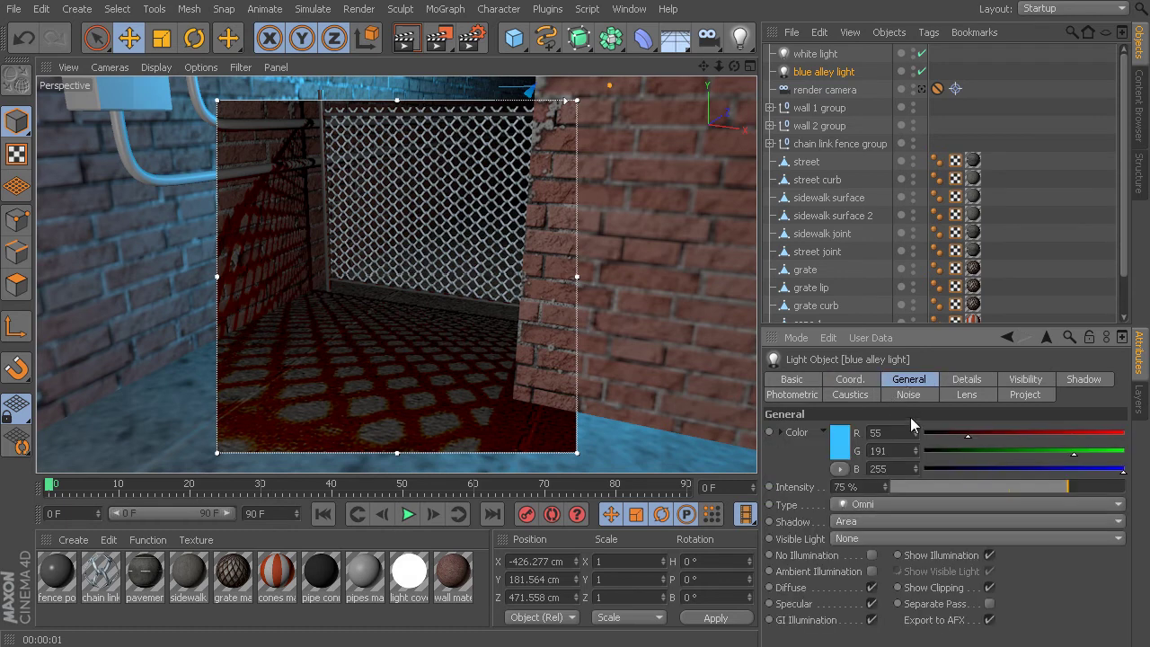
left_click(845, 450)
left_click_drag(842, 448, 740, 390)
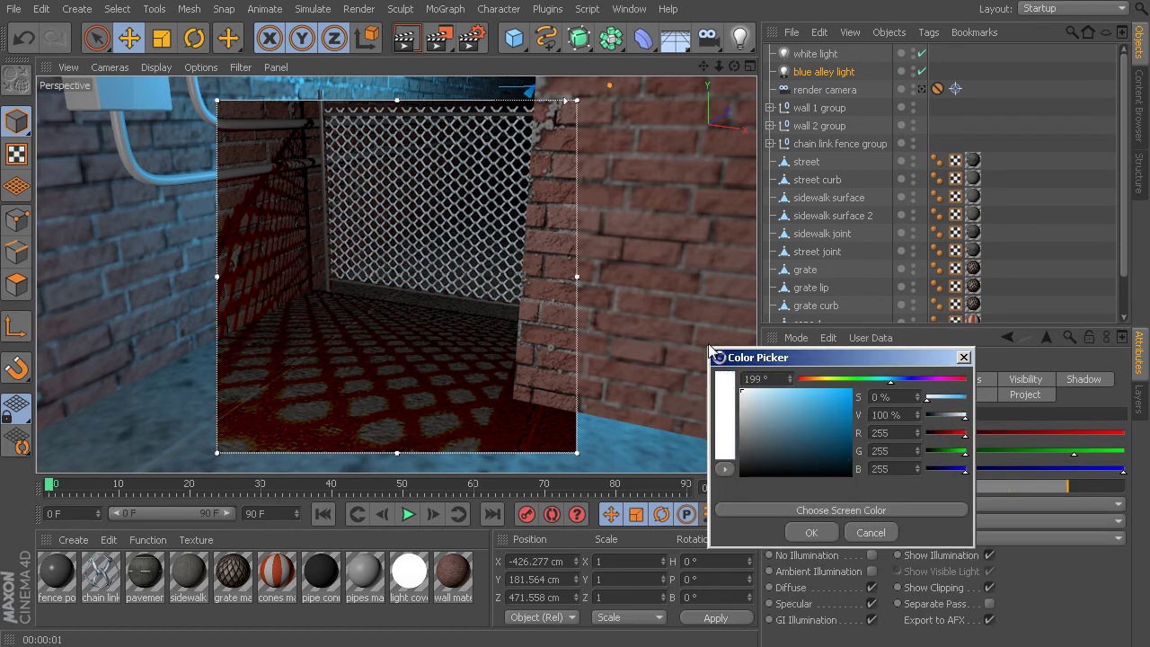
left_click(814, 532)
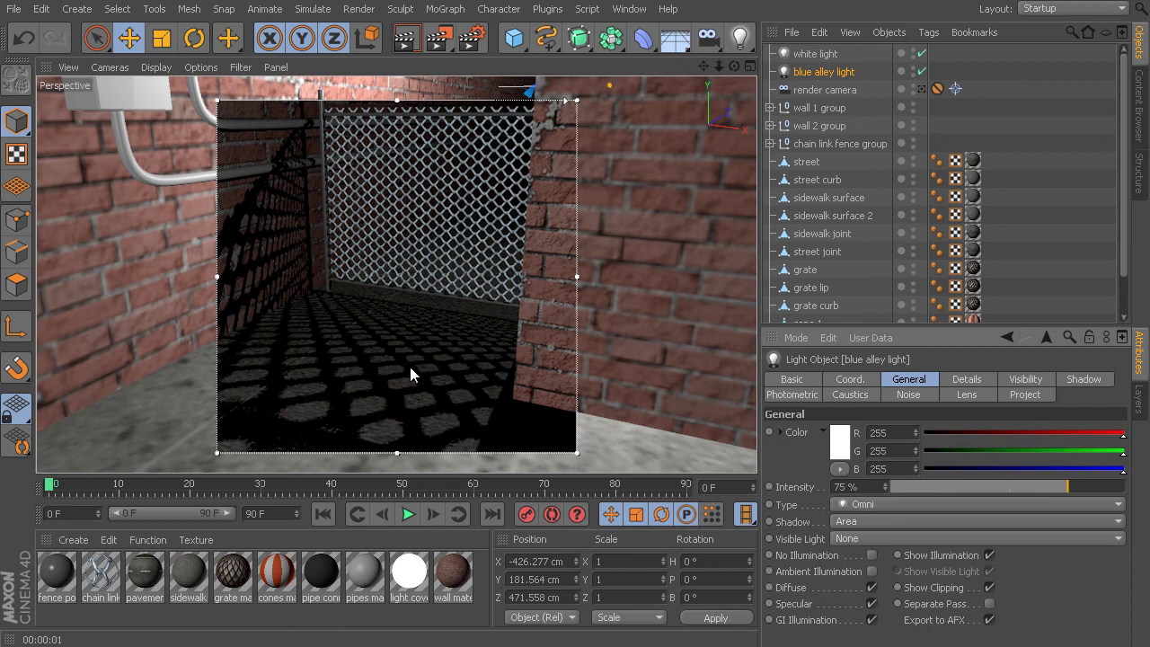
left_click(976, 382)
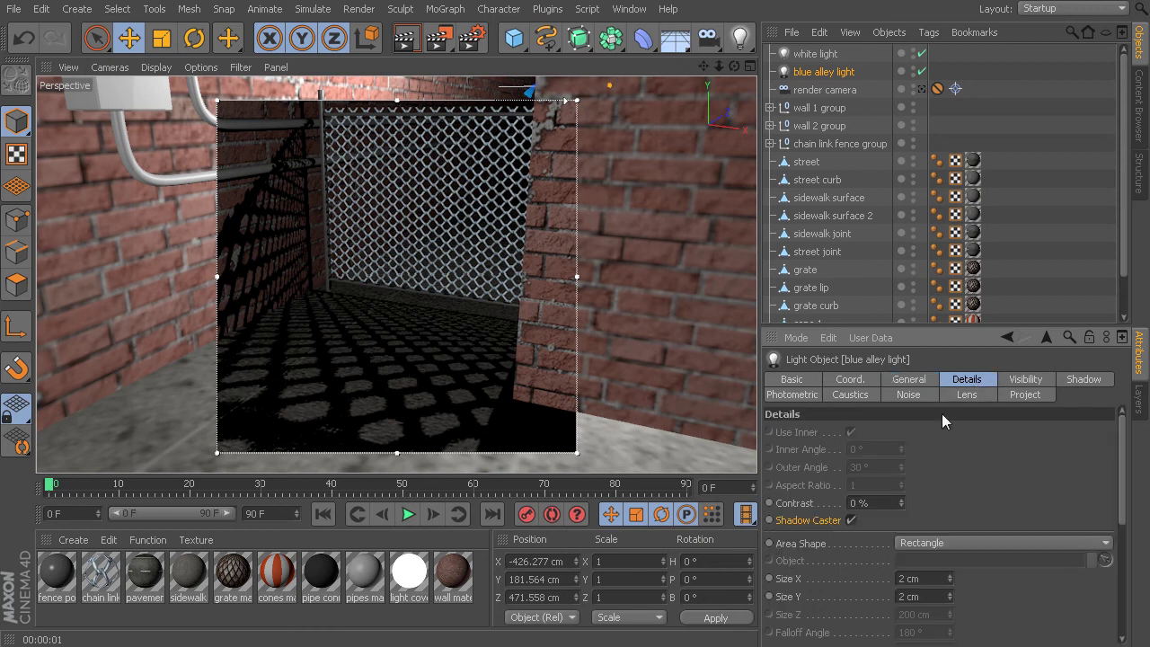